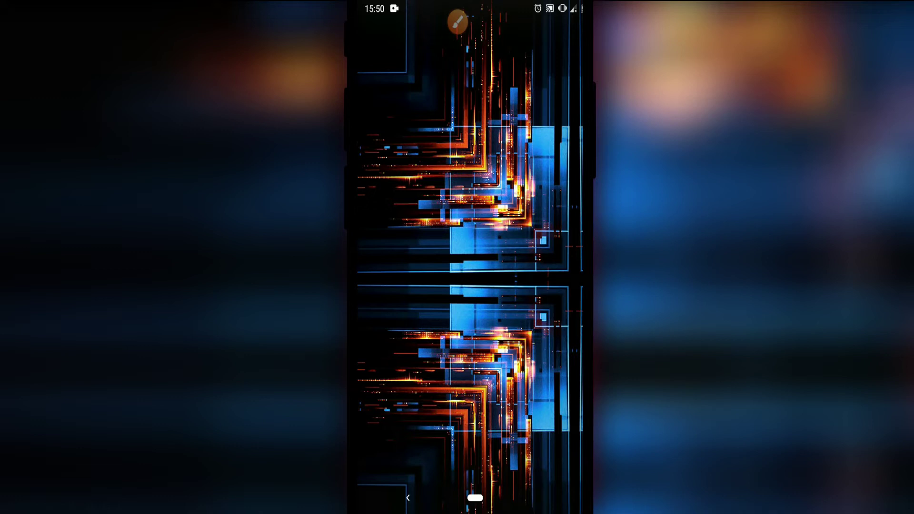
Launch Settings from the app drawer and go to its System page.
drag(471, 429, 471, 191)
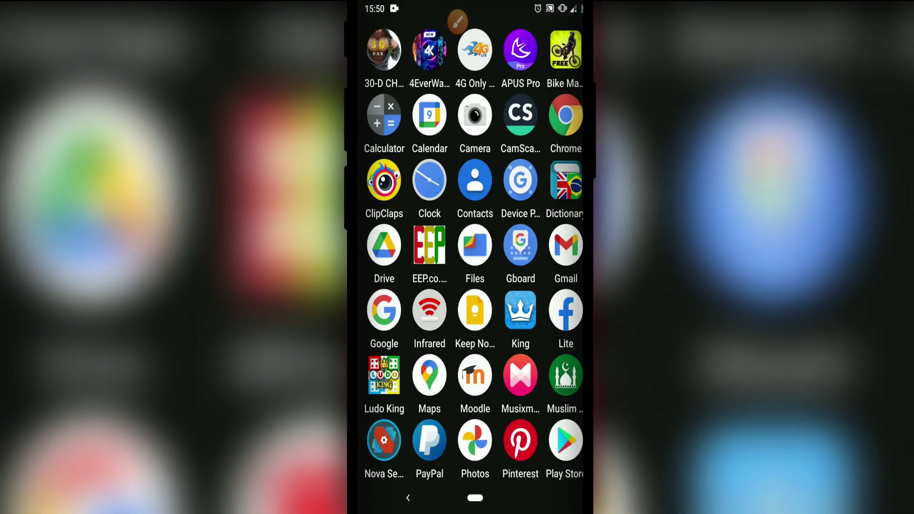
scroll(475, 257, down, 10)
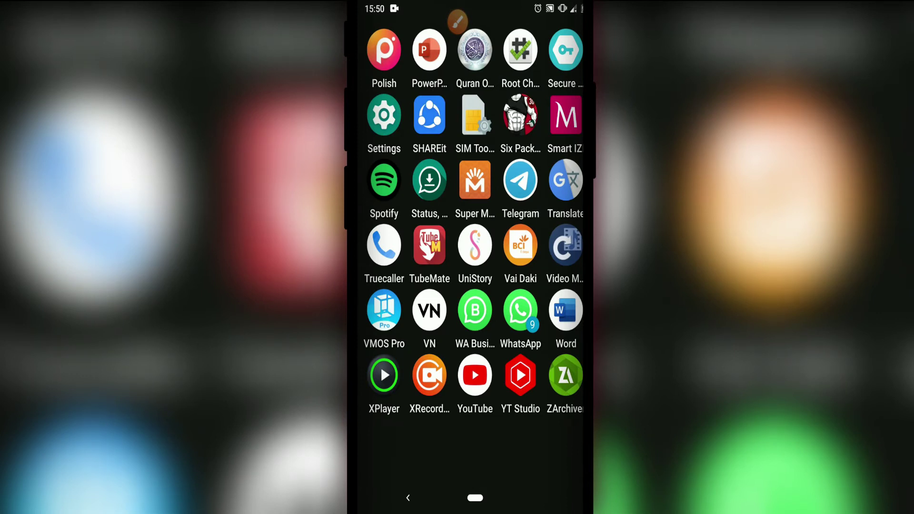
click(383, 114)
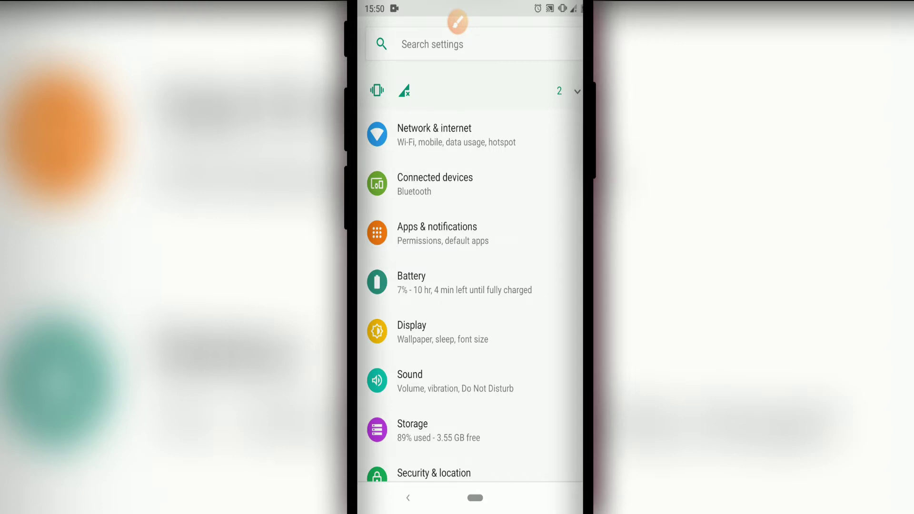
scroll(470, 286, down, 5)
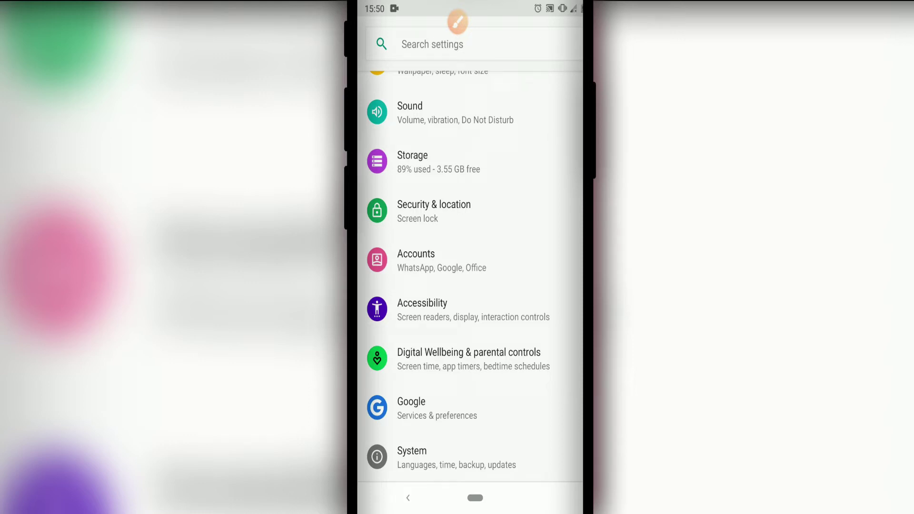
click(457, 457)
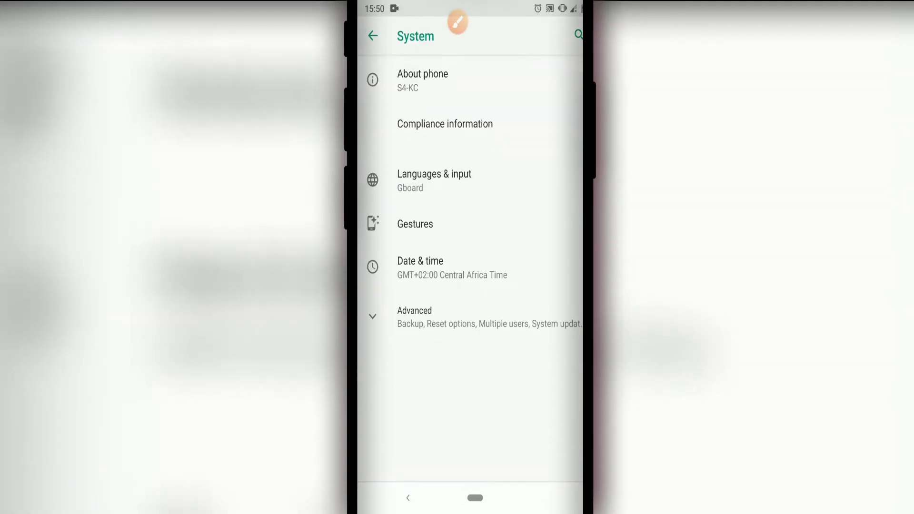
click(453, 316)
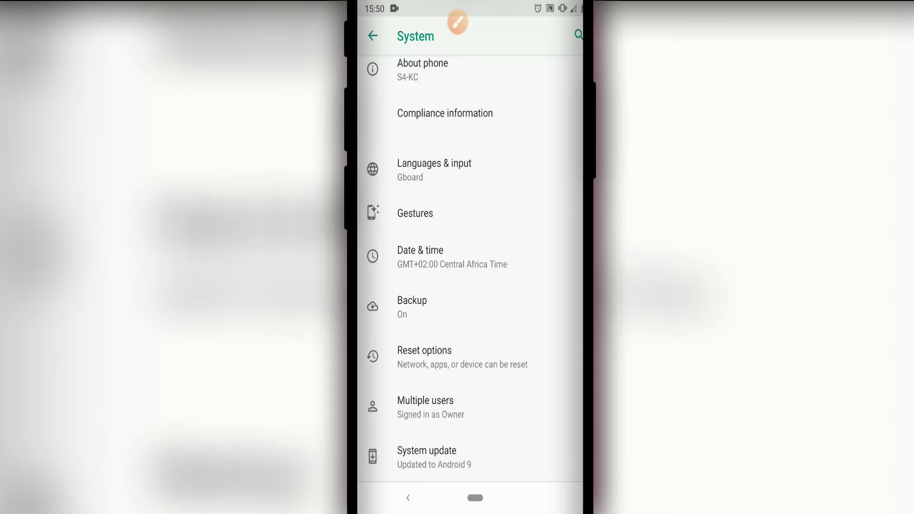
click(373, 35)
click(457, 457)
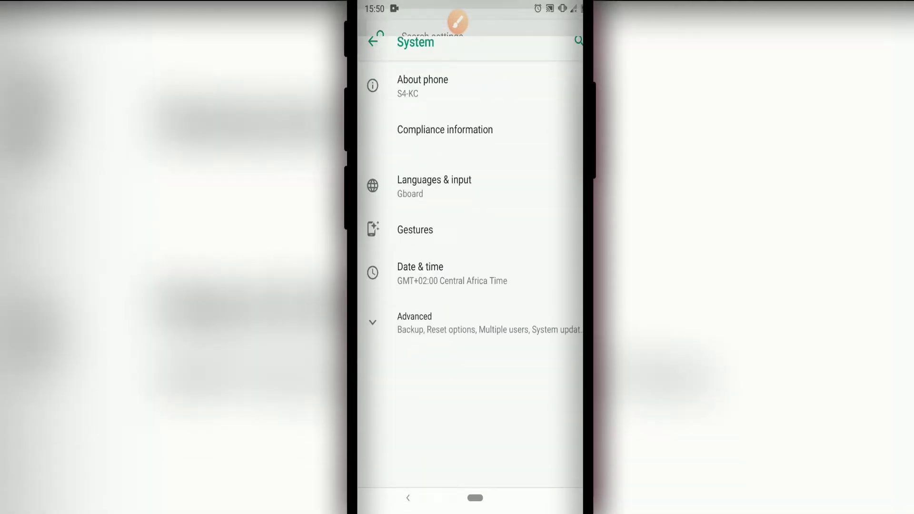
Tap Build number in About phone repeatedly until developer mode is enabled.
click(422, 80)
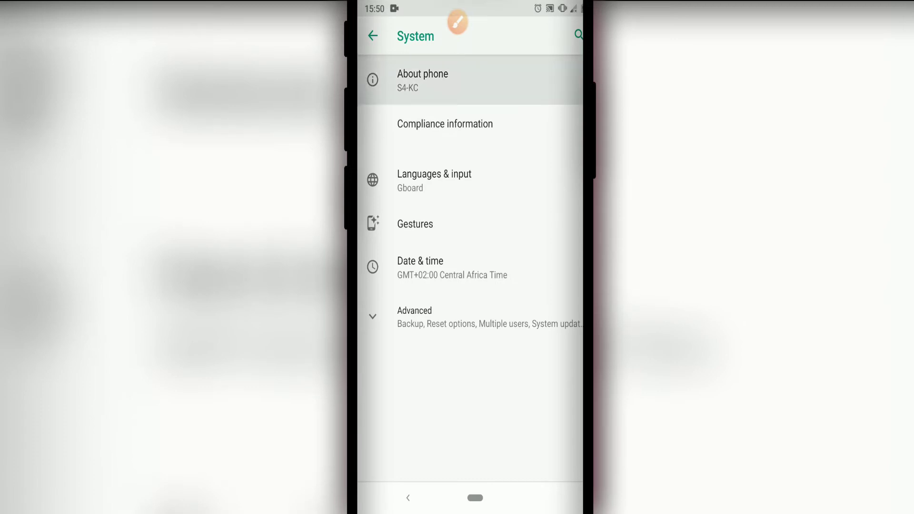
scroll(470, 266, down, 5)
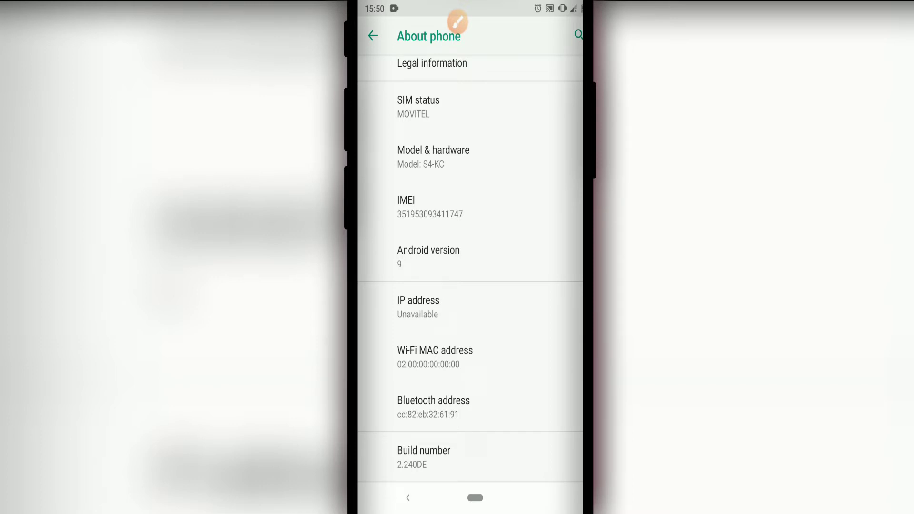
click(423, 457)
click(424, 457)
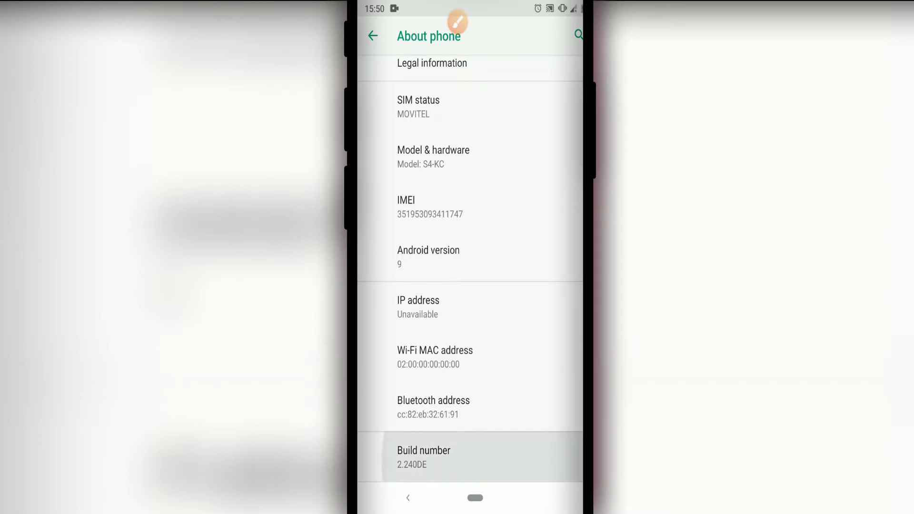
click(424, 457)
click(424, 457)
click(424, 457)
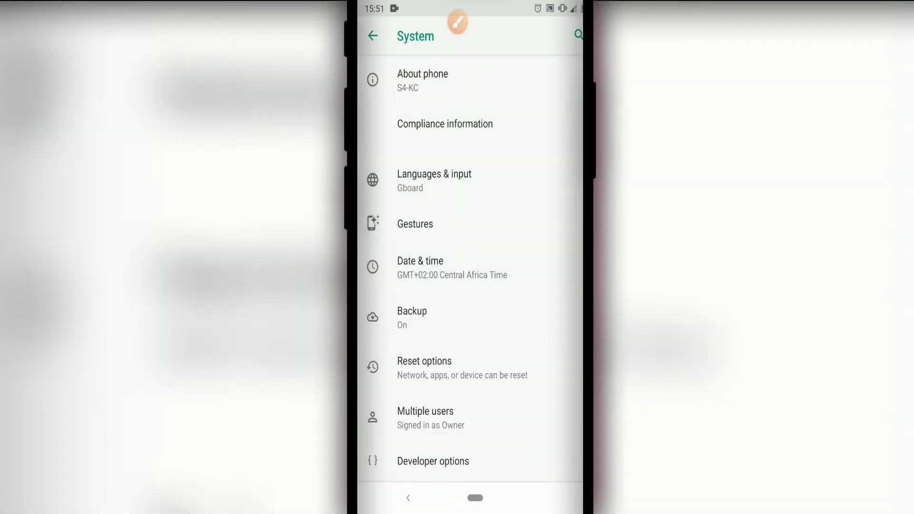
Use the pull-down panel at the top of the screen, then return to the main Settings list.
scroll(470, 267, down, 2)
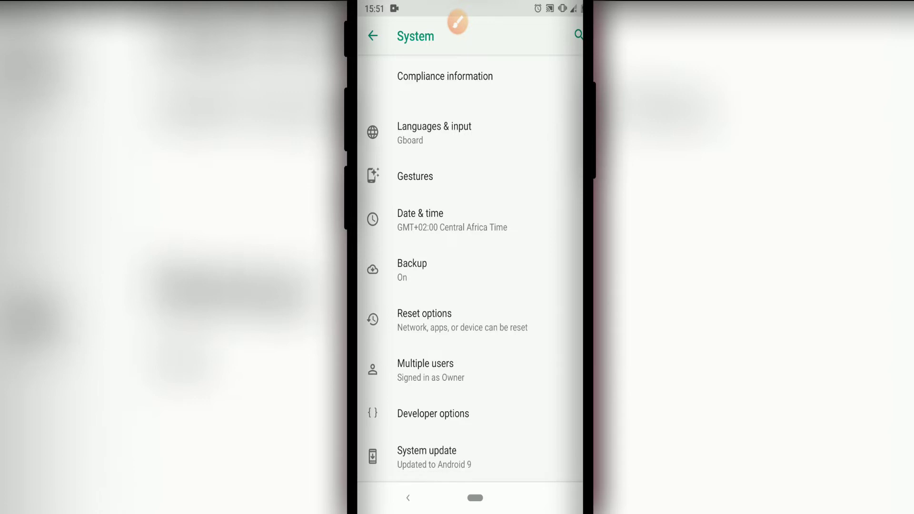
click(457, 22)
mouse_move(376, 384)
mouse_down()
mouse_move(438, 395)
mouse_move(391, 447)
mouse_move(361, 434)
mouse_up()
drag(358, 383, 410, 358)
click(574, 461)
click(373, 35)
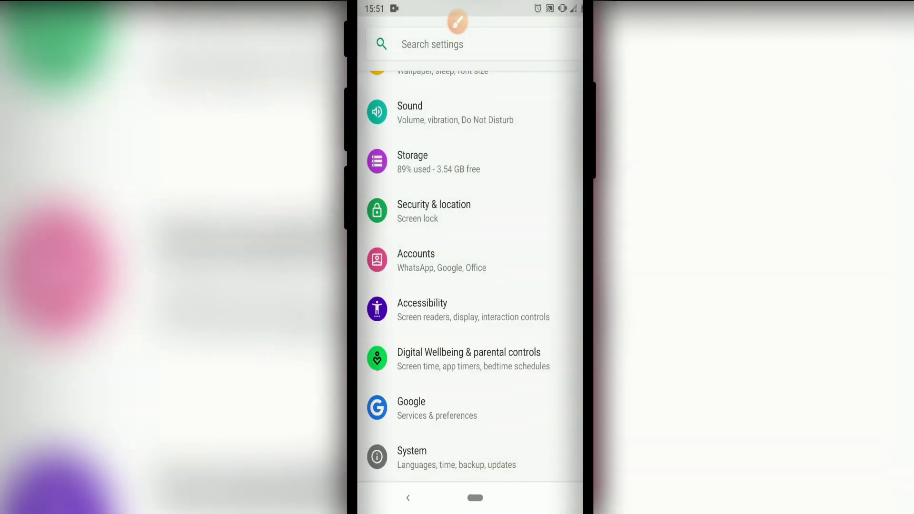
Open Developer options from the System page's advanced settings.
click(500, 457)
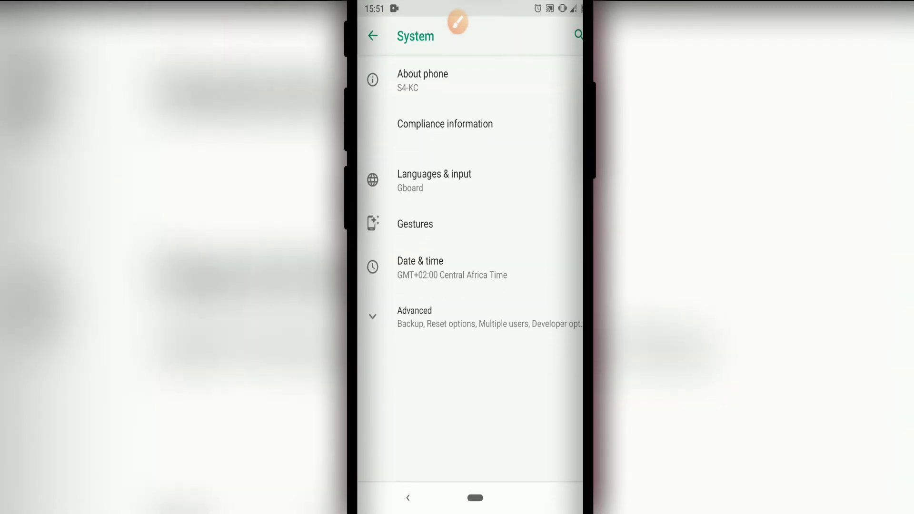
click(414, 316)
scroll(470, 258, down, 2)
click(434, 413)
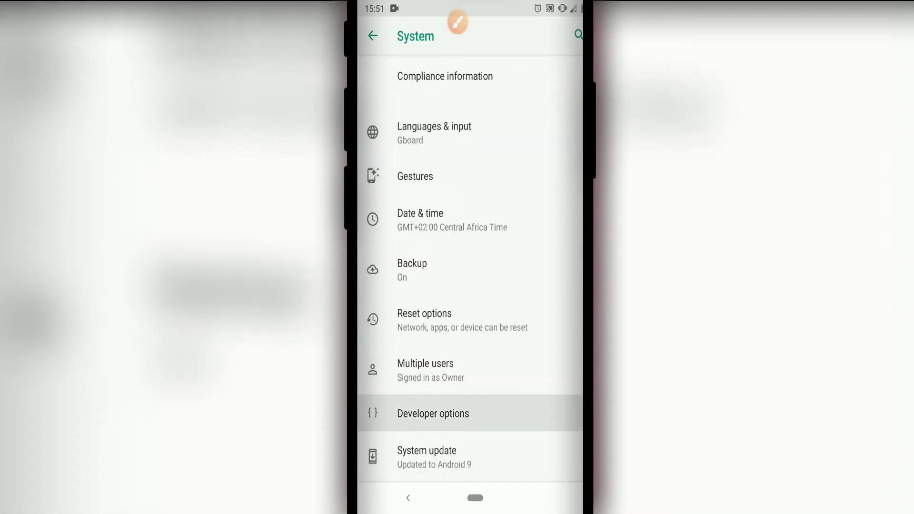
Turn on USB debugging and allow it in the confirmation prompt.
scroll(469, 286, down, 4)
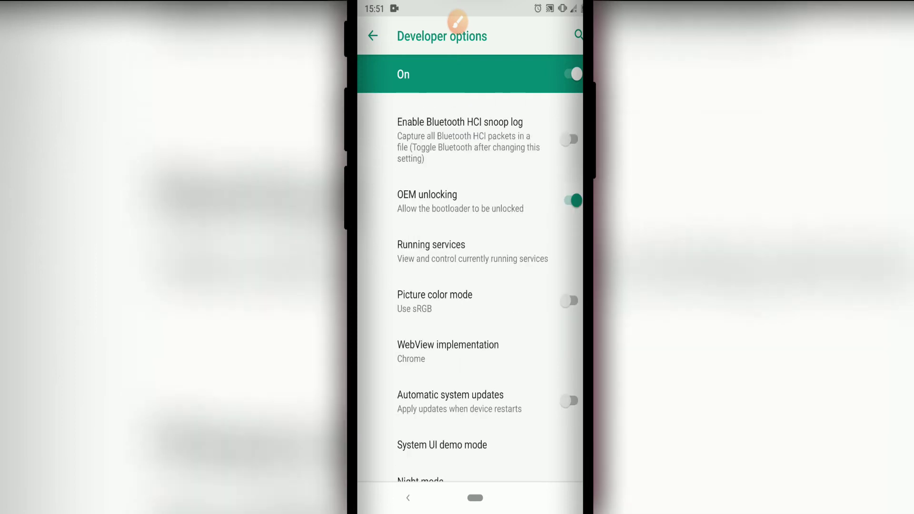
scroll(470, 285, down, 5)
scroll(470, 286, down, 3)
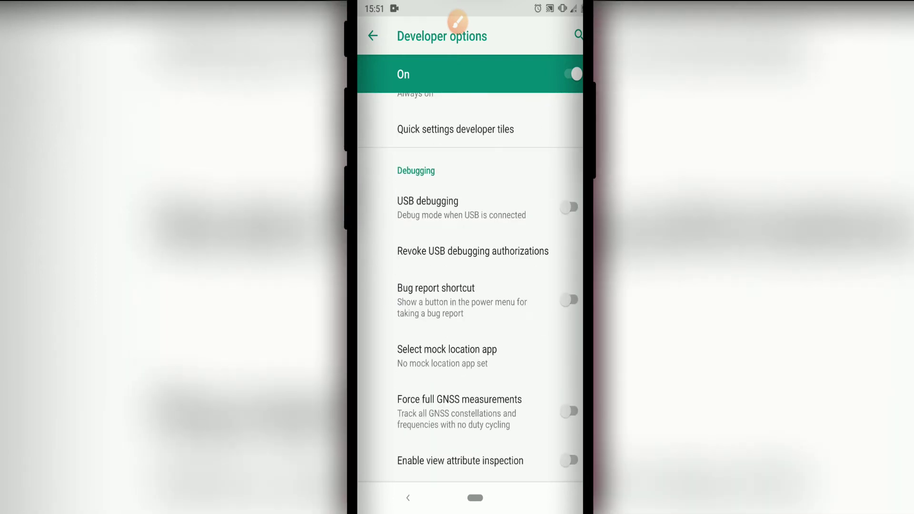
click(569, 207)
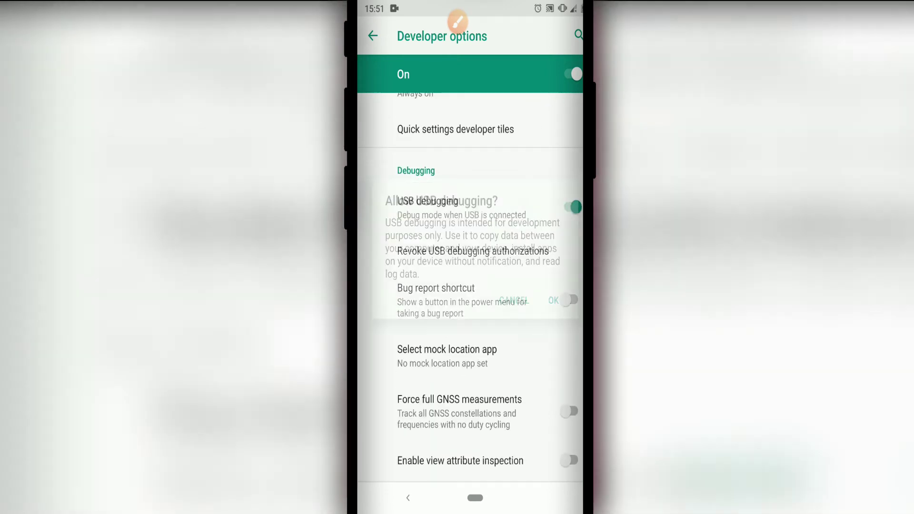
click(553, 300)
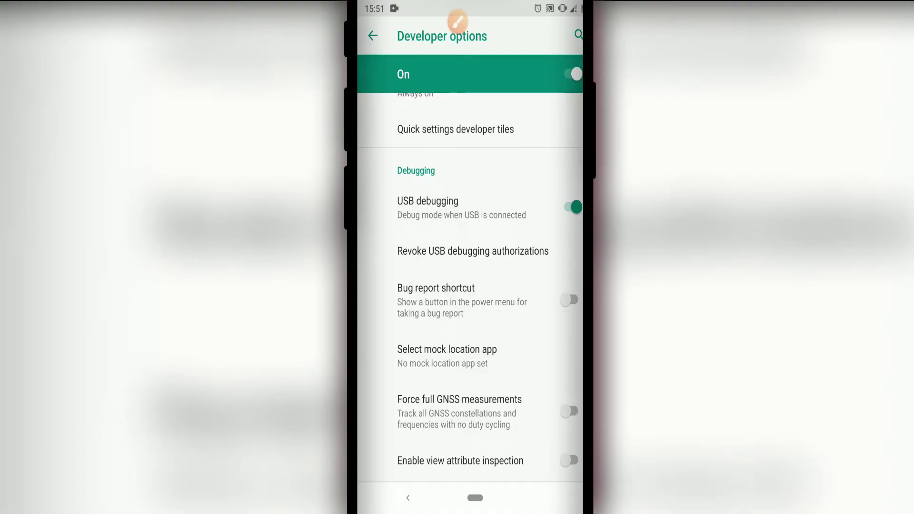
Enable full GNSS measurement tracking and GPU debug layers, reaching the animation-scale settings.
scroll(470, 286, down, 4)
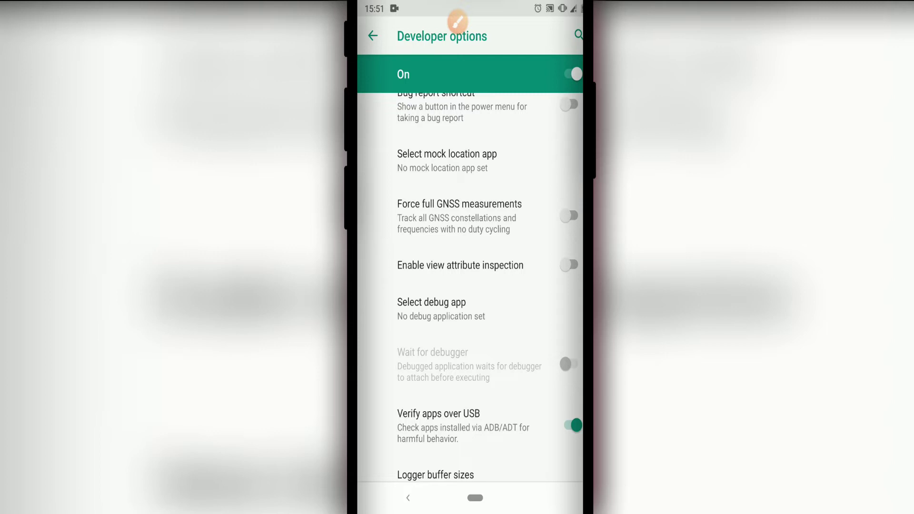
click(569, 215)
scroll(470, 286, down, 5)
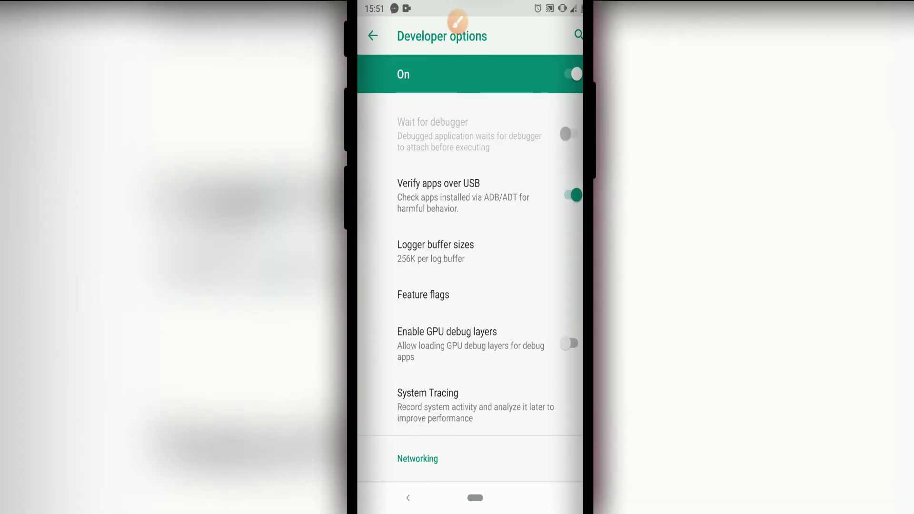
click(490, 343)
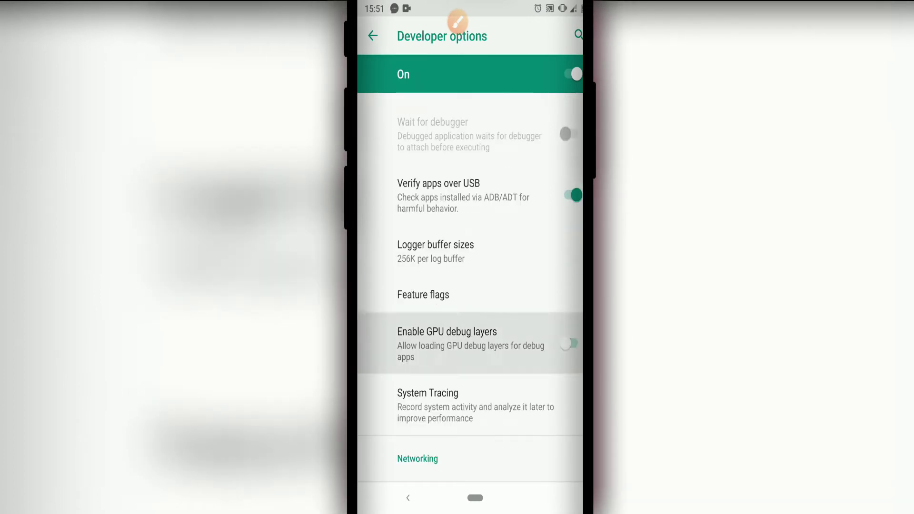
scroll(470, 286, down, 8)
scroll(470, 286, down, 5)
scroll(470, 286, down, 3)
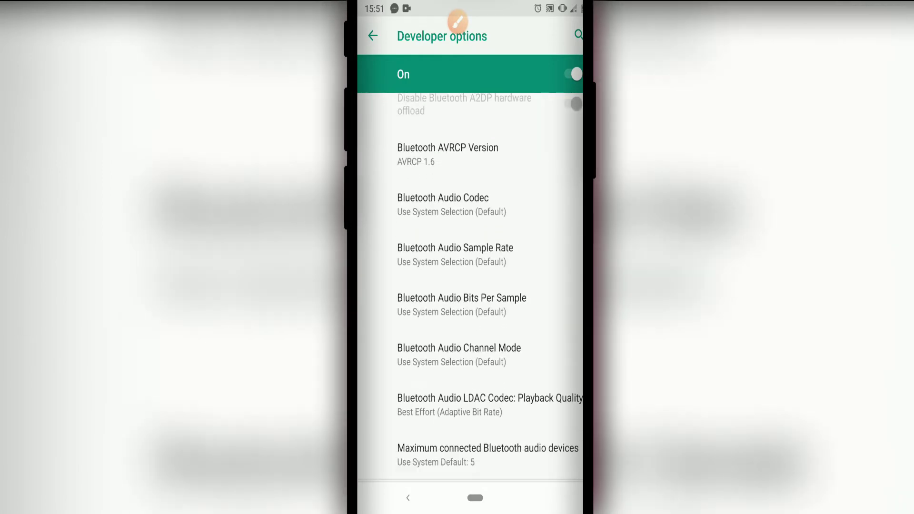
scroll(470, 286, down, 3)
scroll(470, 285, down, 5)
scroll(469, 286, down, 4)
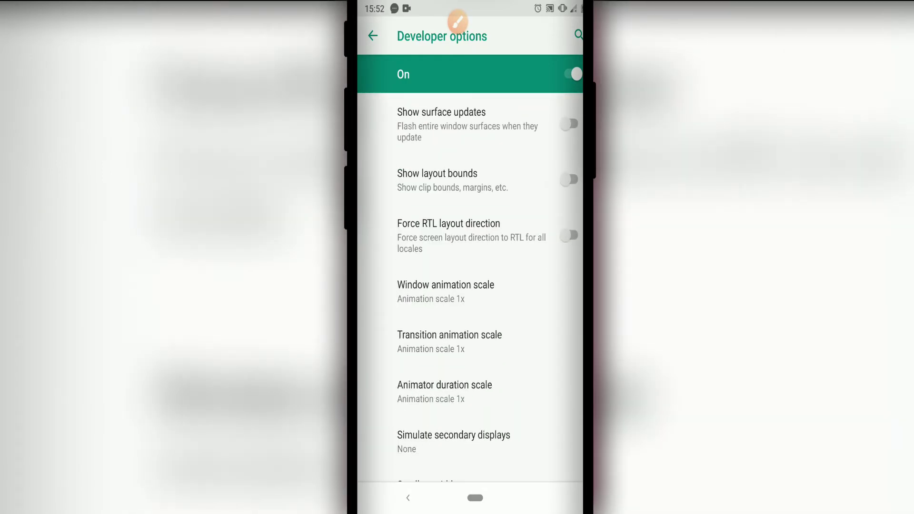
scroll(470, 286, down, 2)
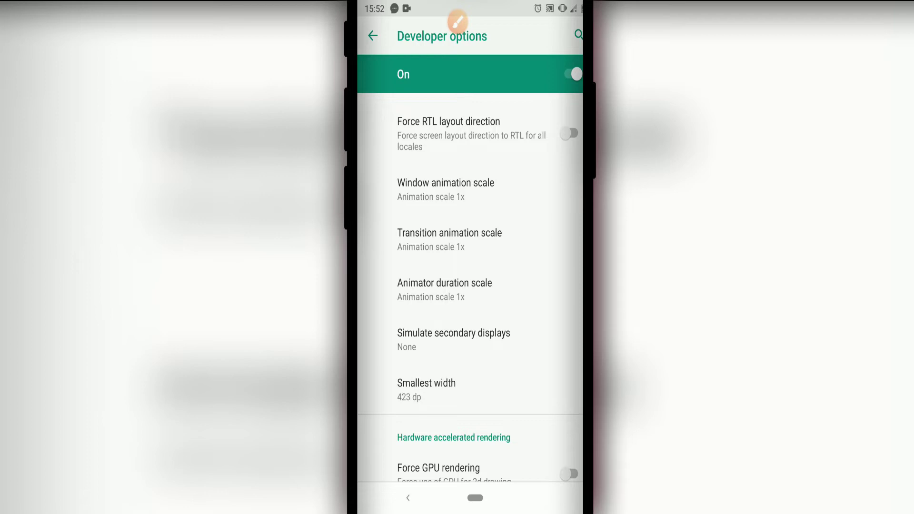
Choose .5x for window animation, transition animation and animator duration scales.
click(446, 188)
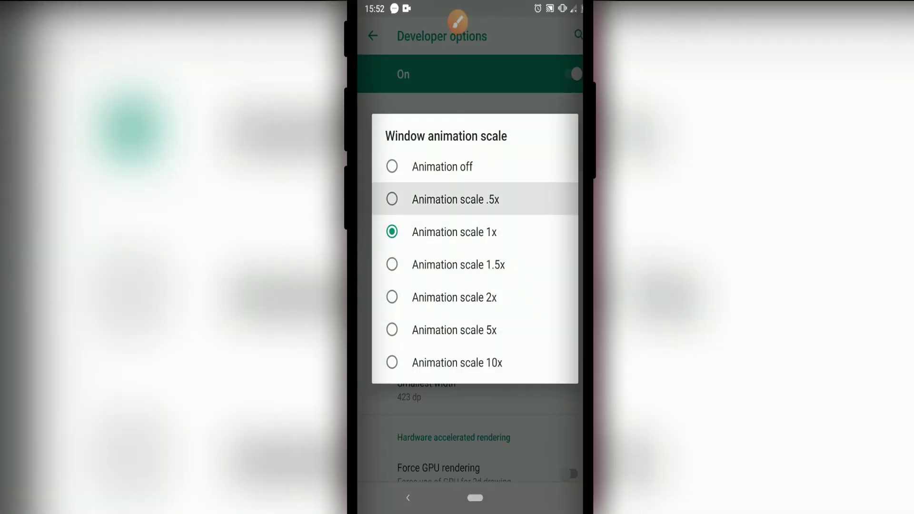
click(455, 199)
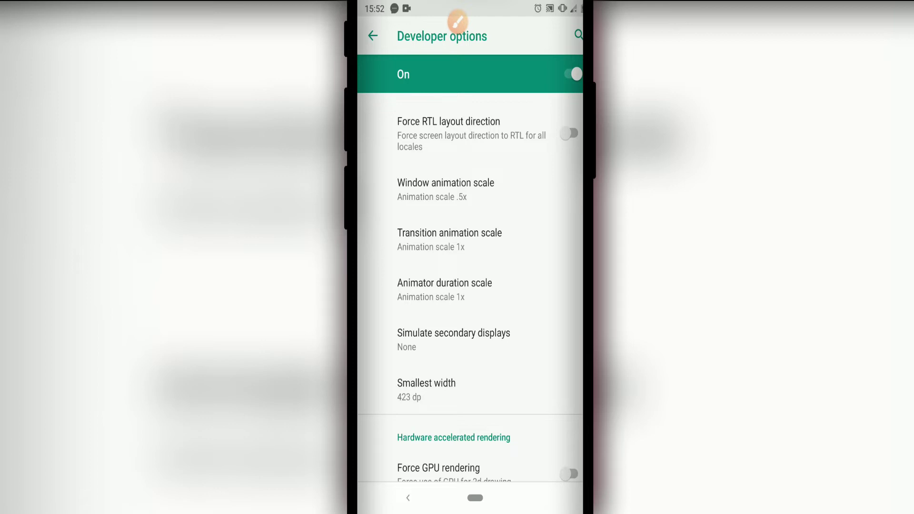
click(449, 239)
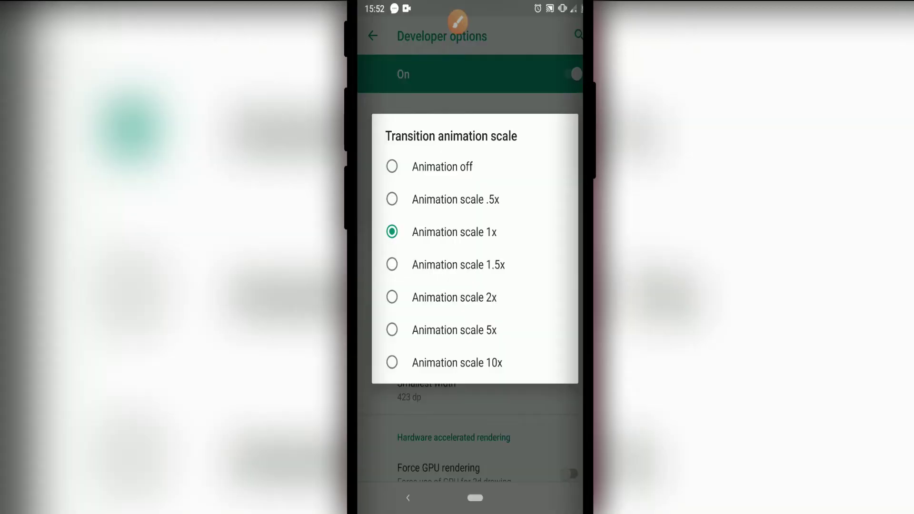
click(455, 199)
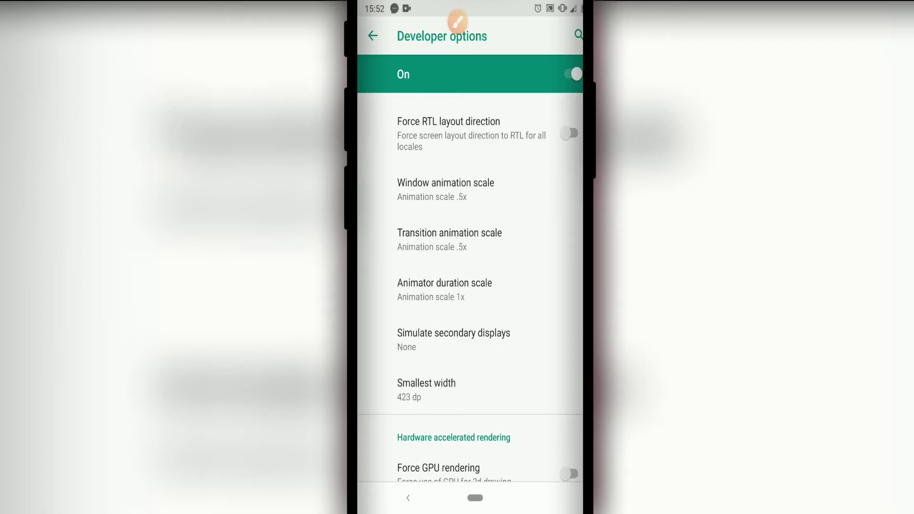
click(445, 289)
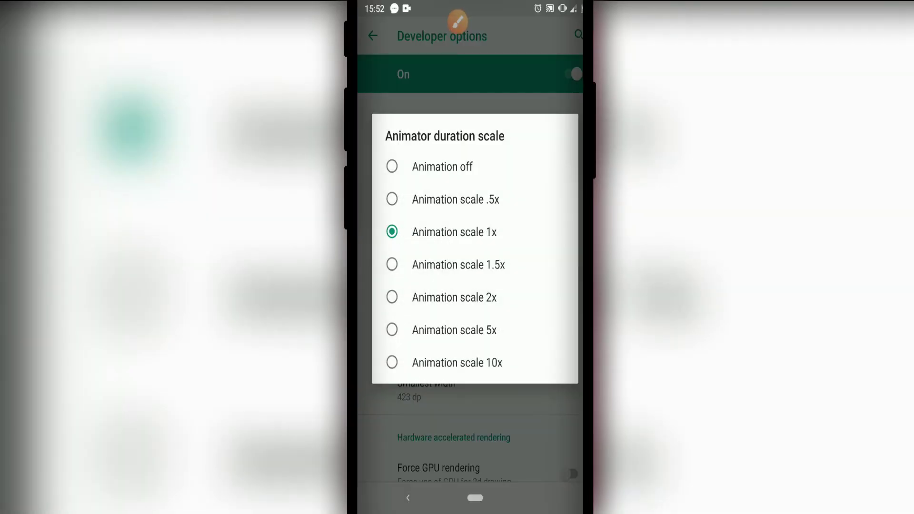
click(456, 199)
scroll(470, 286, down, 2)
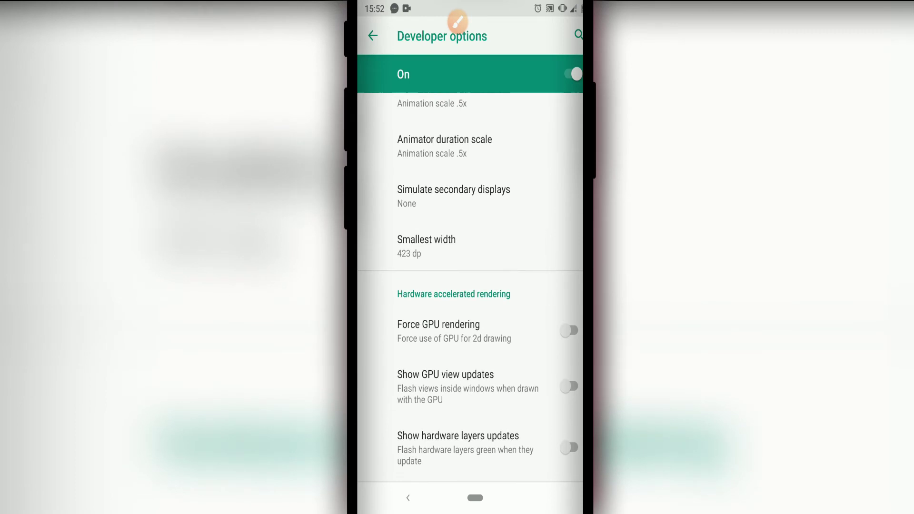
scroll(470, 262, up, 3)
Adjust controls in the pull-down panel at the top of the screen.
click(458, 21)
mouse_move(375, 232)
mouse_down()
mouse_move(475, 340)
mouse_move(384, 189)
mouse_up()
drag(447, 183, 512, 157)
drag(453, 248, 522, 226)
drag(441, 300, 535, 282)
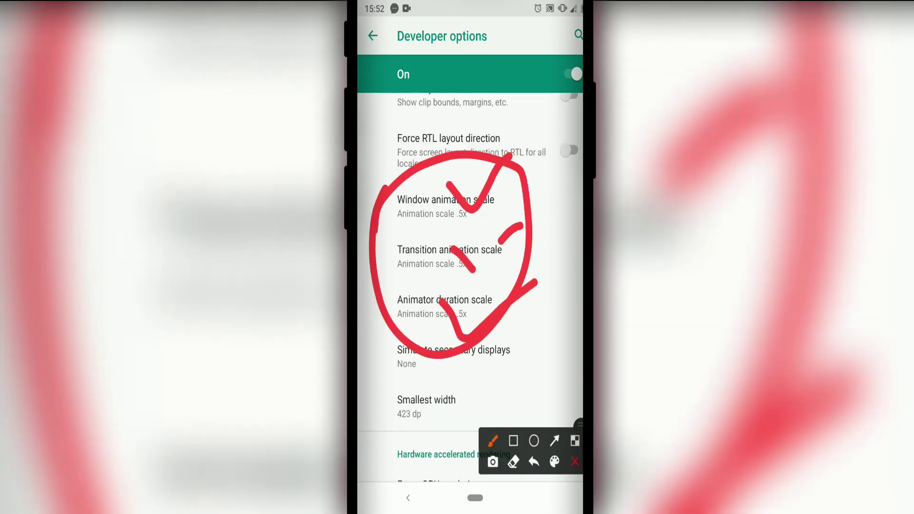
click(575, 462)
Switch on Force GPU rendering and Force 4x MSAA in Developer options.
scroll(470, 262, down, 7)
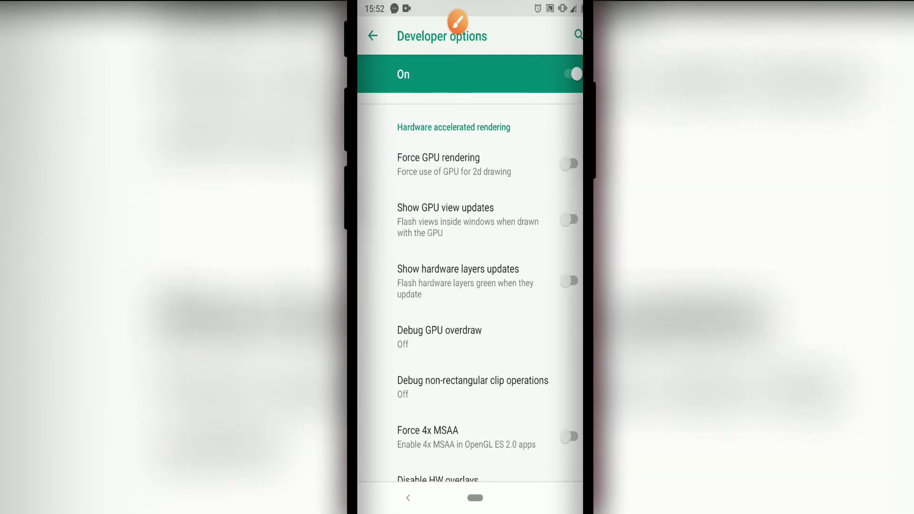
click(570, 164)
scroll(470, 285, down, 2)
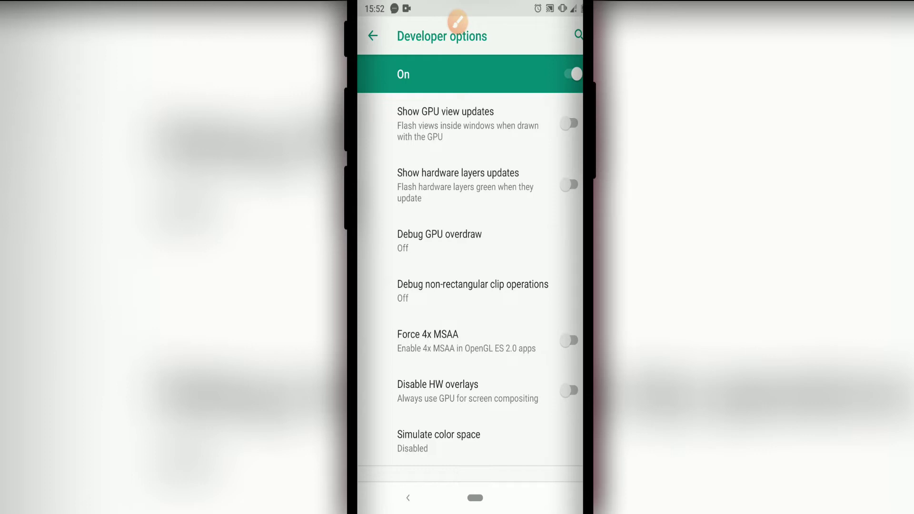
click(570, 341)
Use the top panel again, then back out of Settings to the home screen.
click(458, 21)
drag(399, 331, 429, 295)
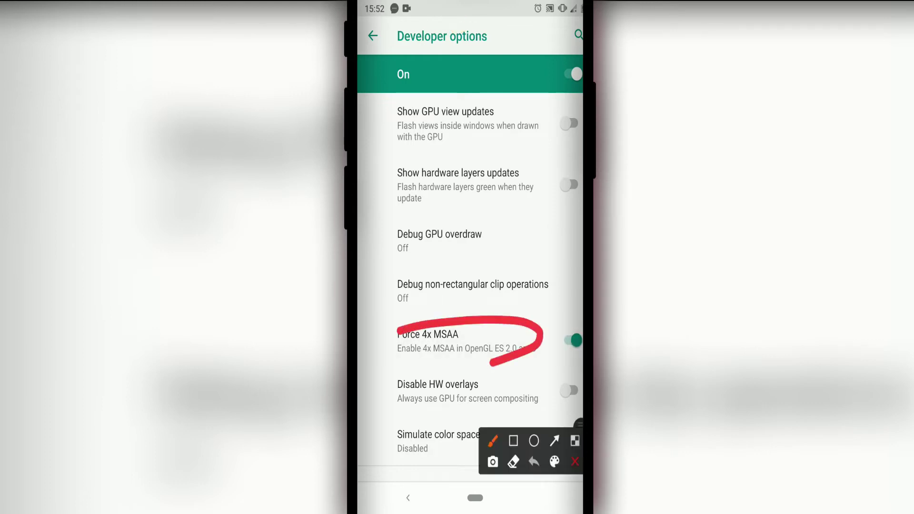
click(575, 462)
scroll(470, 286, down, 3)
scroll(470, 285, down, 10)
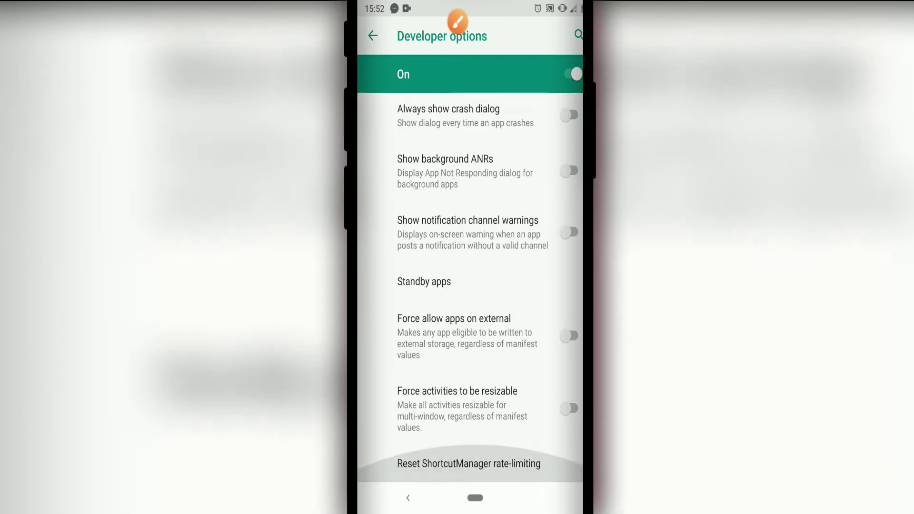
click(372, 35)
click(408, 498)
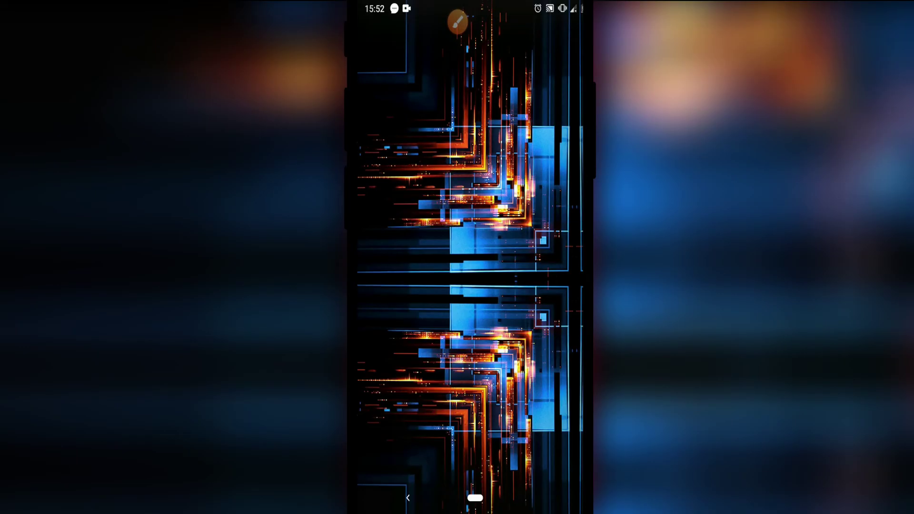
Open the Files app from the app drawer and browse Internal storage's folders.
drag(470, 405, 469, 166)
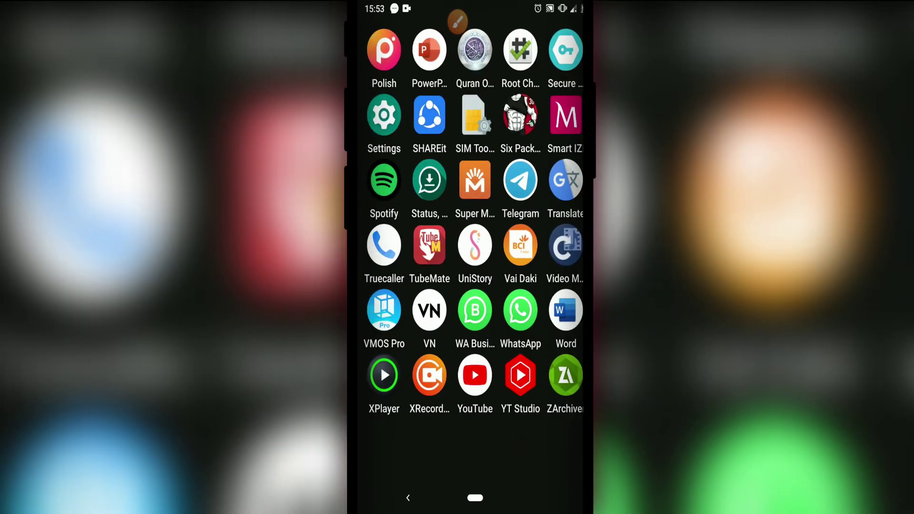
scroll(470, 257, up, 10)
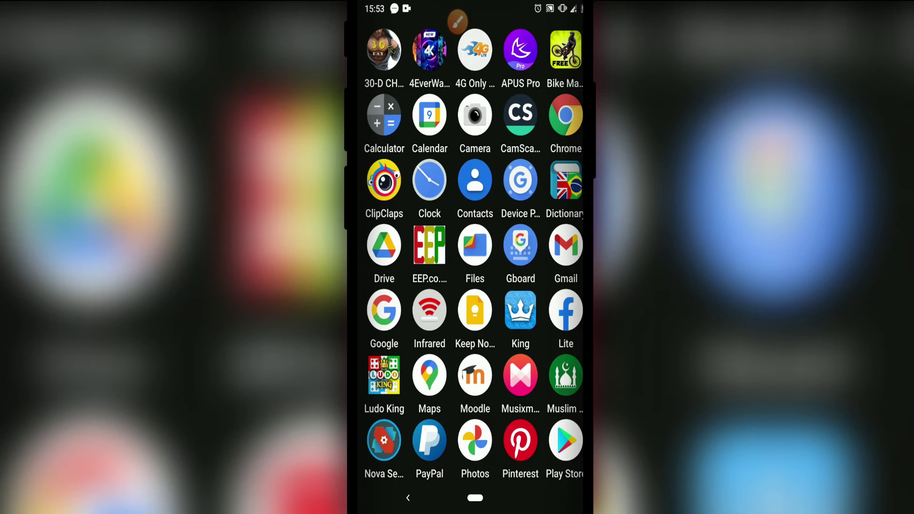
click(474, 245)
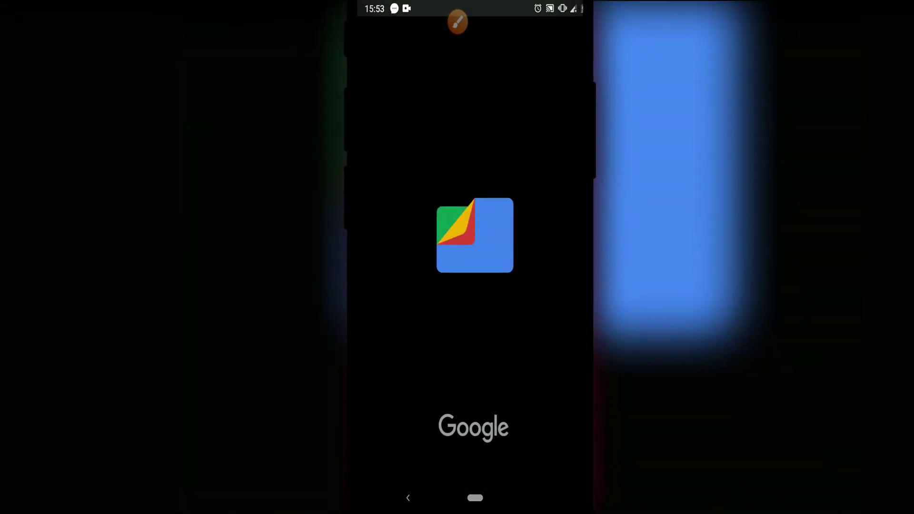
scroll(470, 238, down, 5)
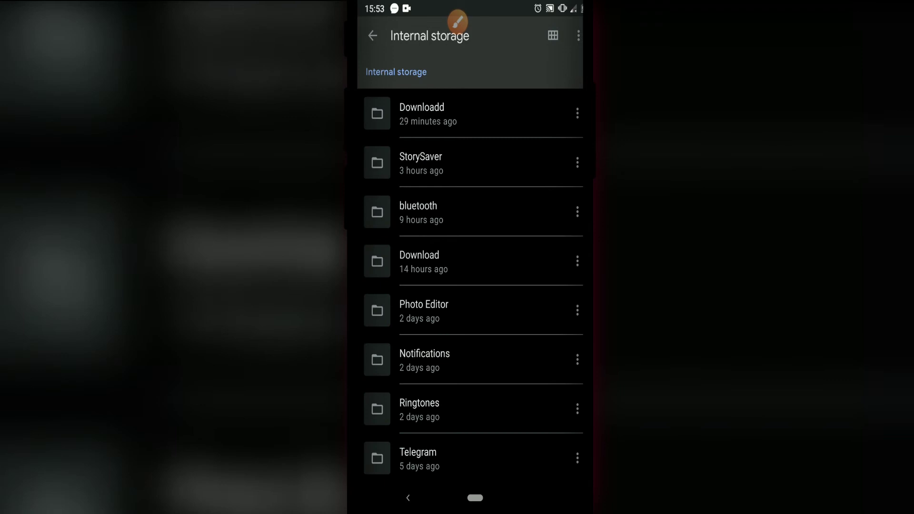
Check the Downloadd folder, then create a folder named 'vmospro' in Internal storage.
click(422, 113)
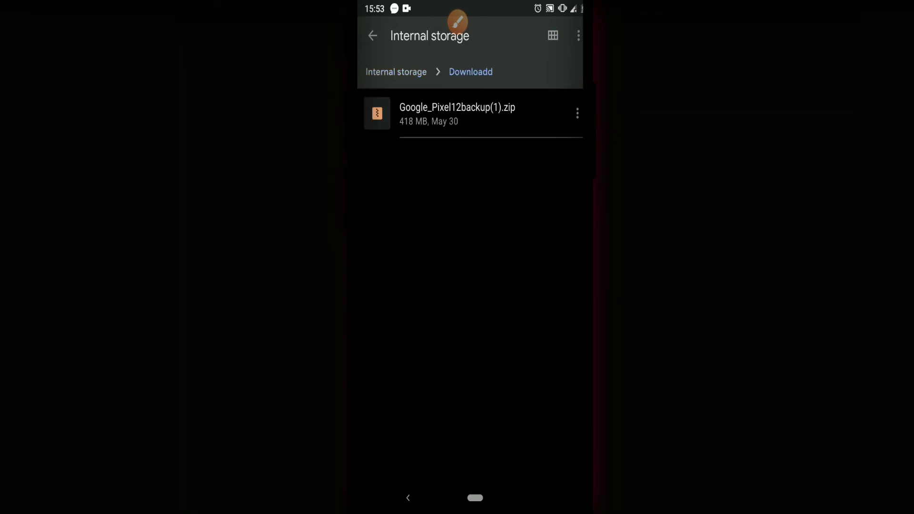
click(408, 497)
click(578, 35)
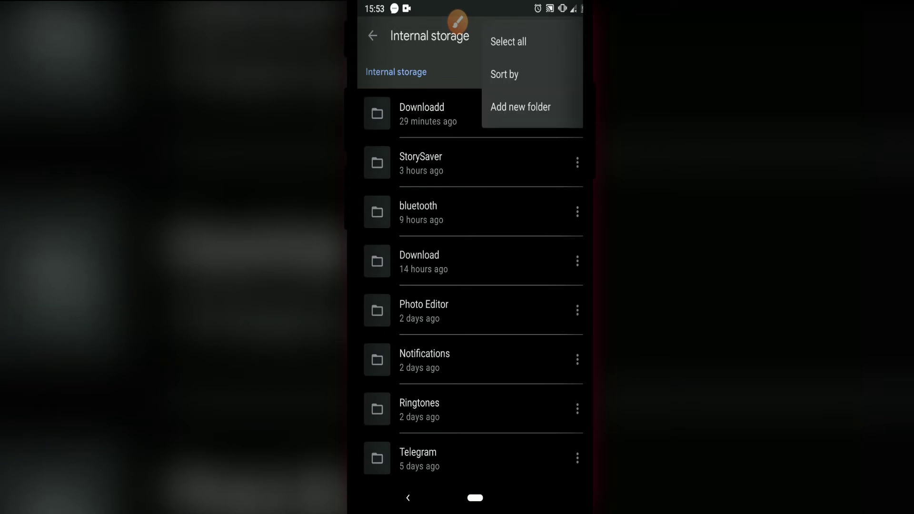
click(520, 106)
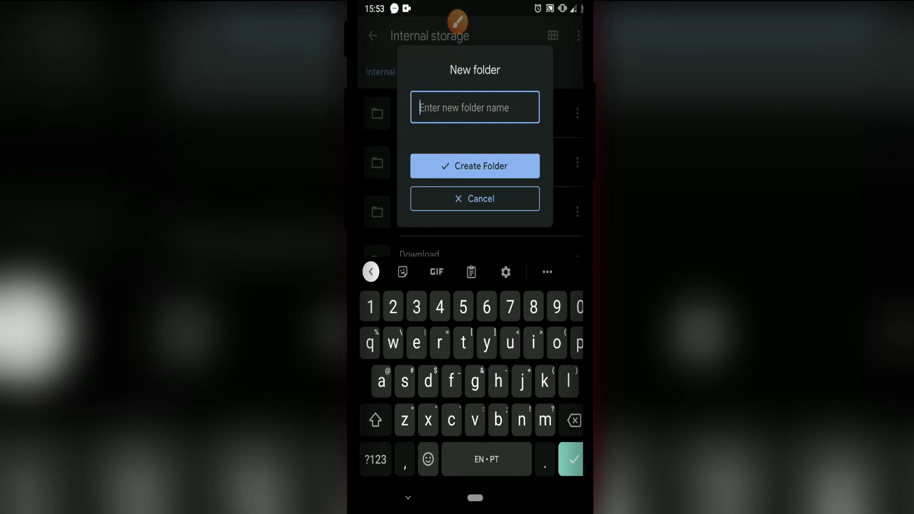
text(vmosp)
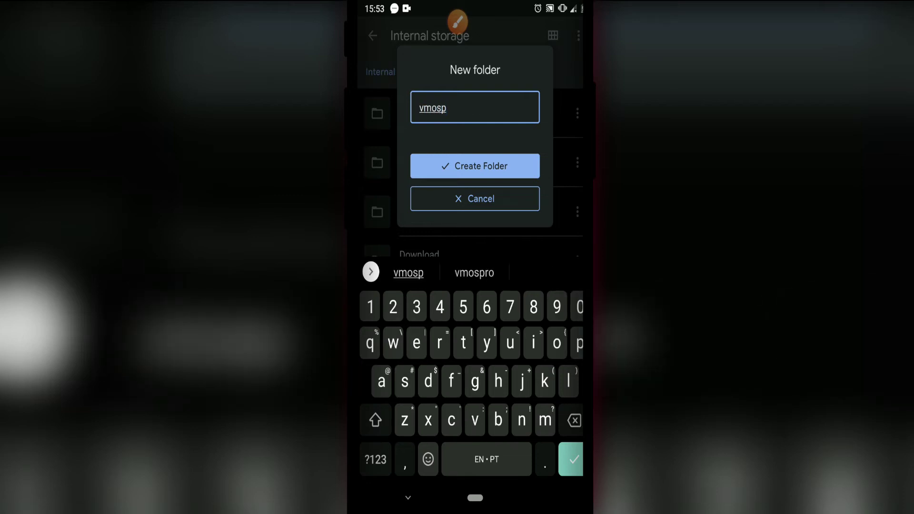
text(ro)
click(475, 165)
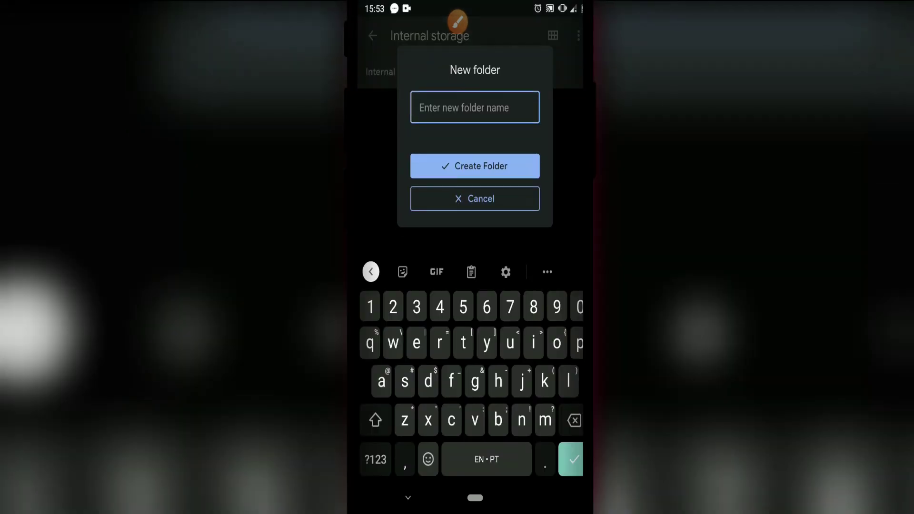
Create a folder named 'backup' inside vmospro.
text(b)
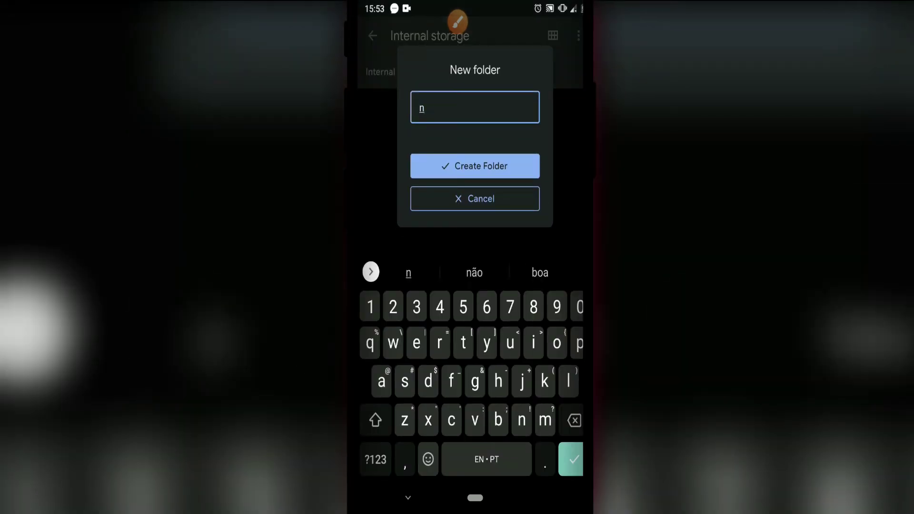
text(ack)
key(BackSpace)
text(kup)
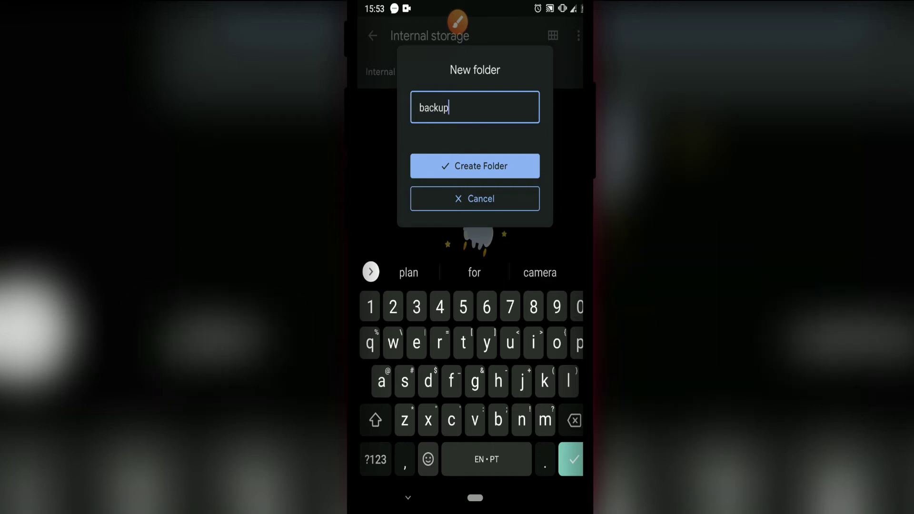
key(Return)
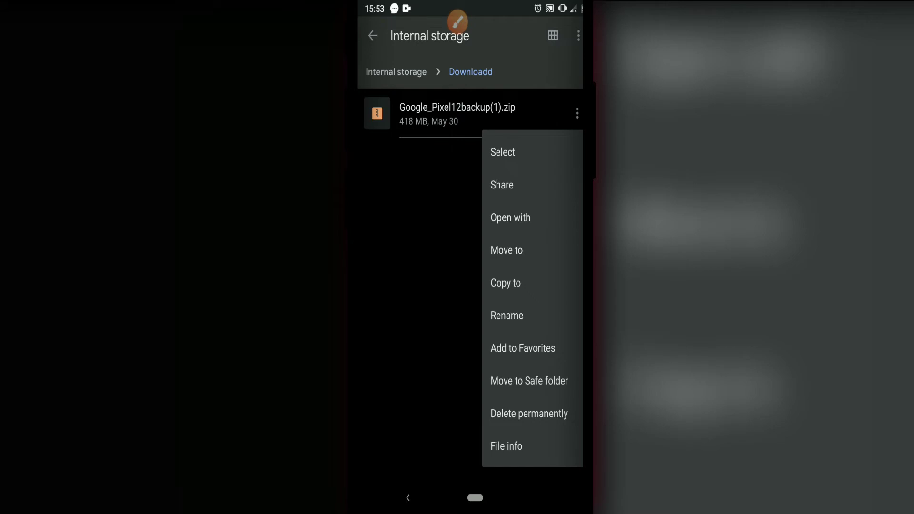
Move Google_Pixel12backup(1).zip into Internal storage > vmospro > backup.
click(507, 250)
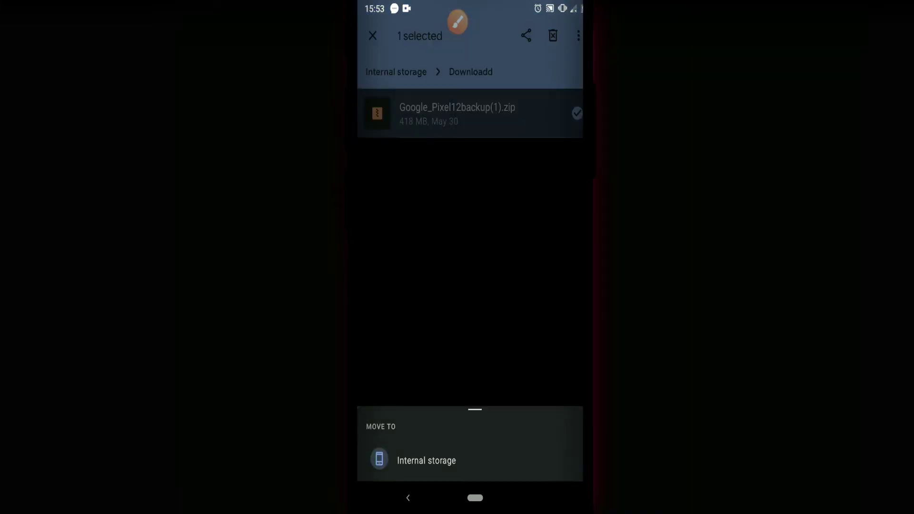
click(427, 460)
click(504, 162)
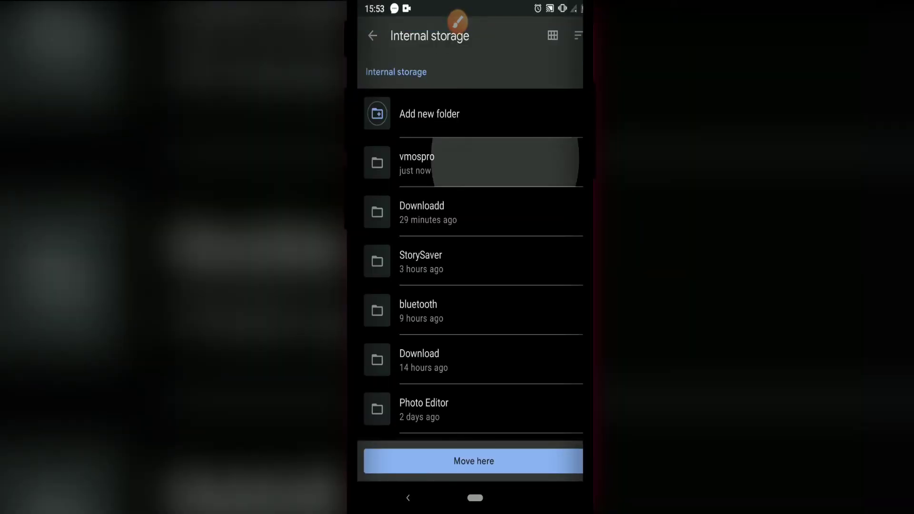
click(428, 161)
click(474, 461)
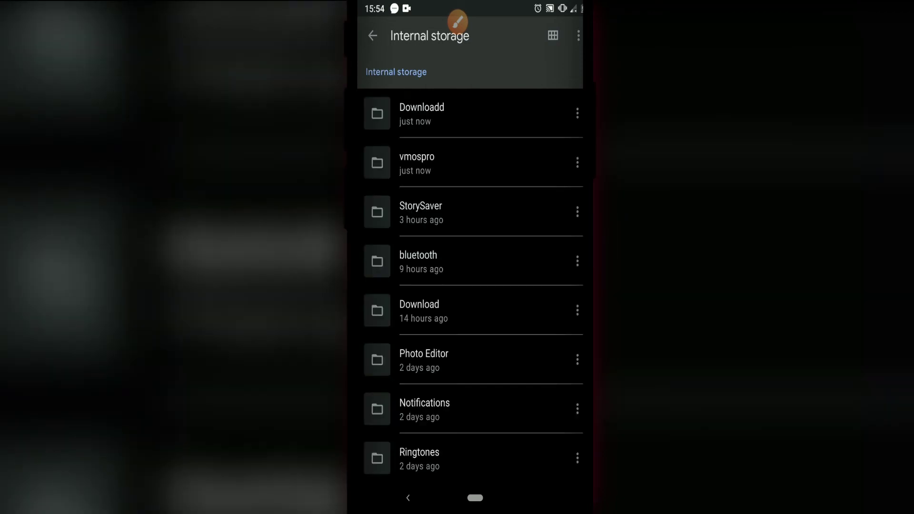
Confirm the zip is in vmospro > backup, then return to the home screen.
click(416, 162)
click(417, 114)
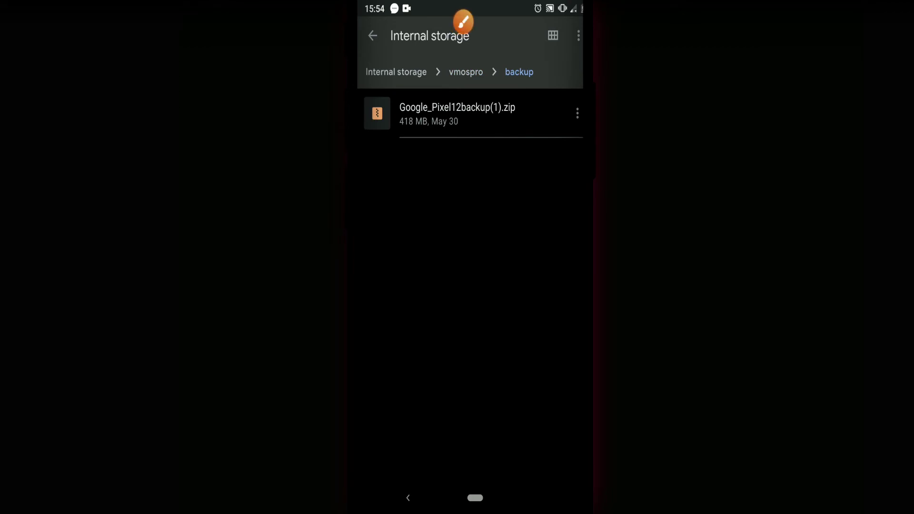
click(463, 22)
drag(451, 39, 488, 62)
drag(522, 36, 519, 38)
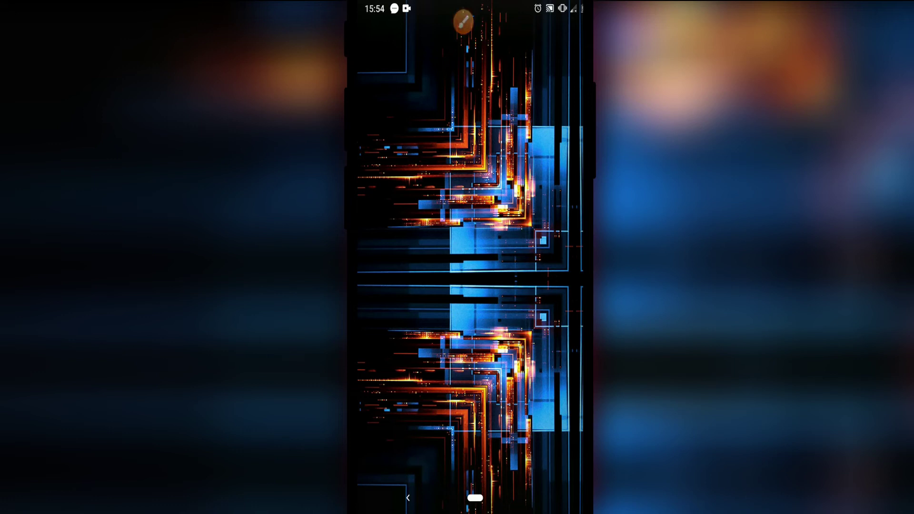
Open the app drawer and scroll down the app list toward VMOS Pro.
drag(475, 405, 475, 167)
scroll(475, 257, down, 10)
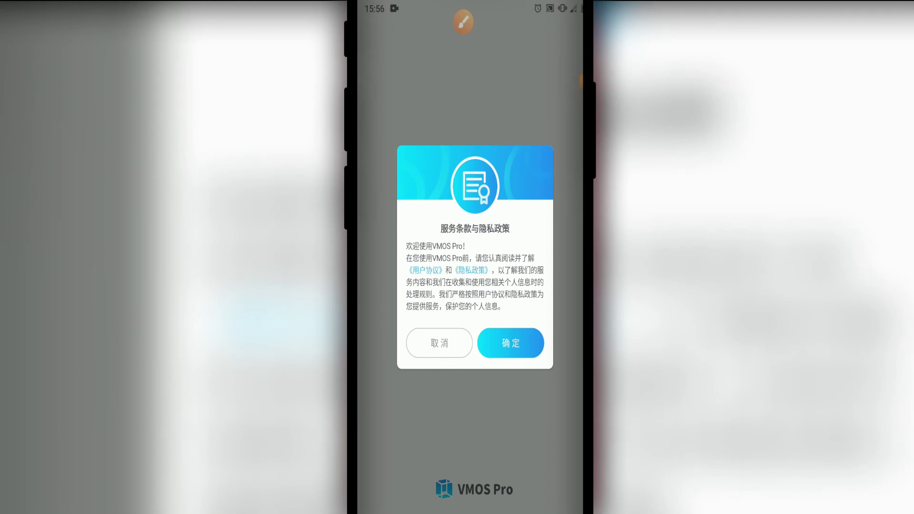
Accept VMOS Pro's terms and privacy policy with 确定.
click(463, 22)
mouse_move(501, 310)
mouse_down()
mouse_move(553, 294)
mouse_move(480, 314)
mouse_up()
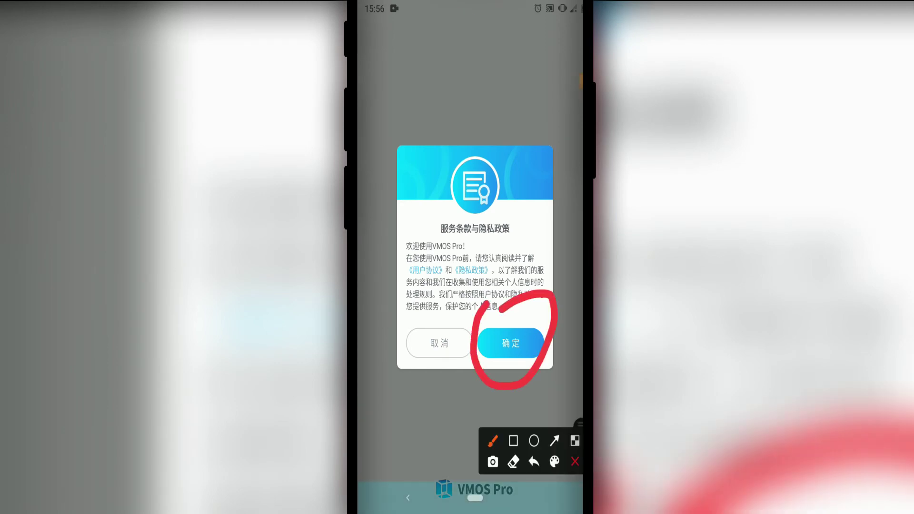
click(574, 461)
click(510, 343)
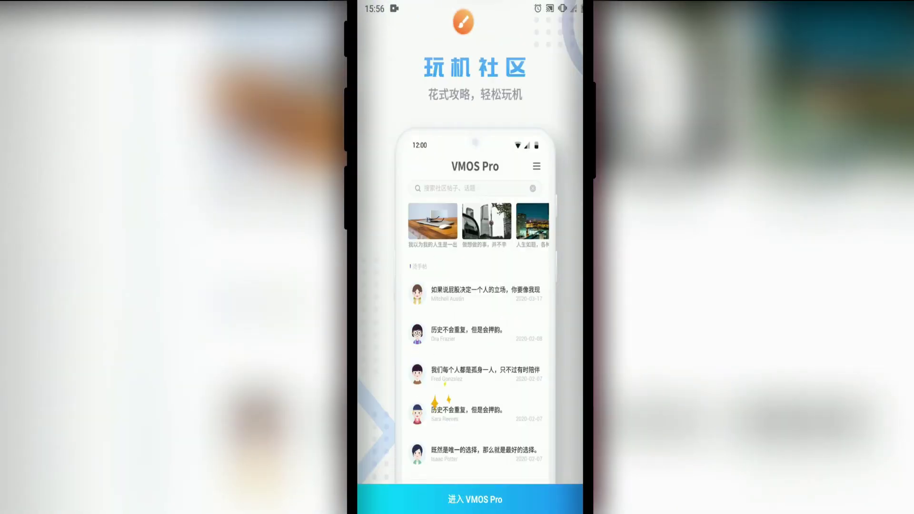
Continue past the 进入 VMOS Pro welcome screen and grant permissions with 一键授权.
click(463, 22)
drag(422, 475, 537, 481)
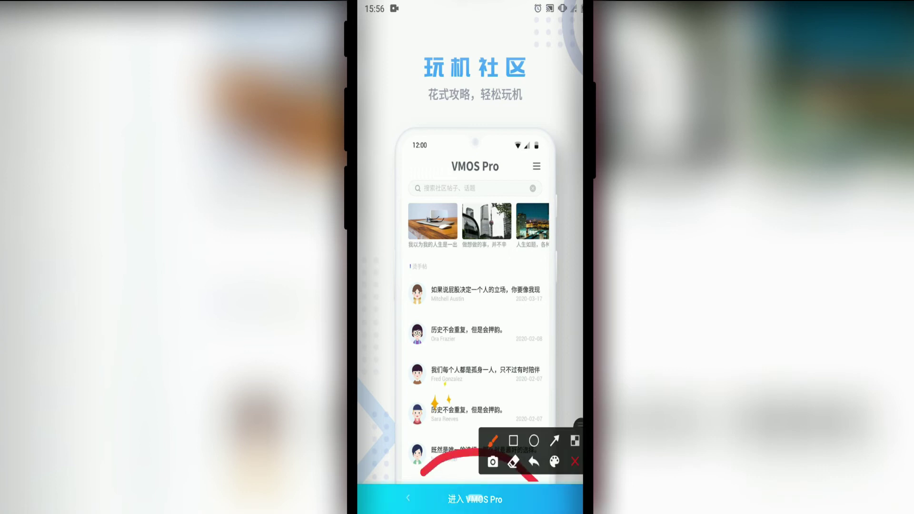
click(575, 461)
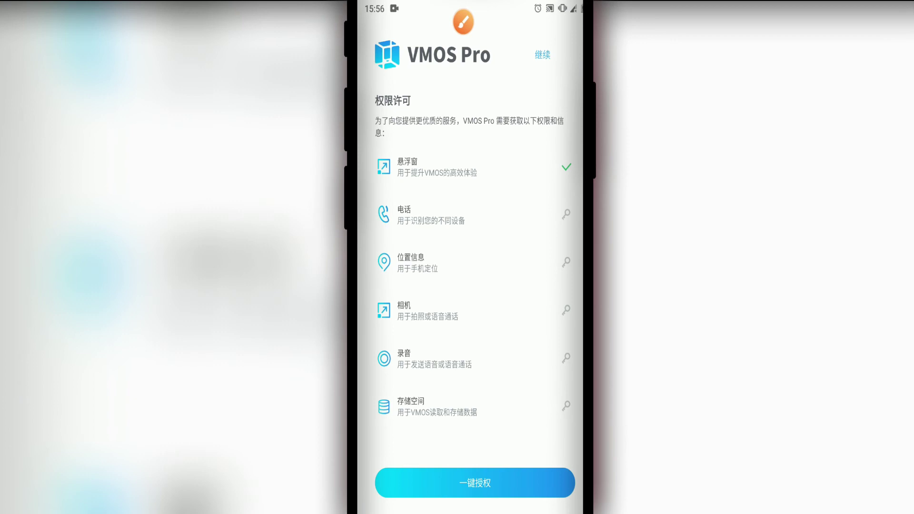
click(475, 483)
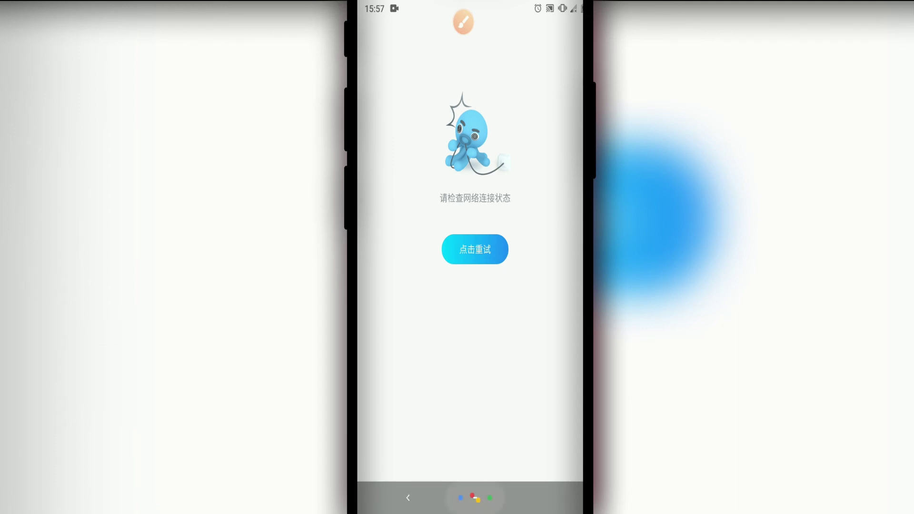
Leave VMOS Pro, browse recent apps, return home and open the app drawer to relaunch it.
key(super)
drag(475, 497, 474, 333)
drag(405, 239, 548, 238)
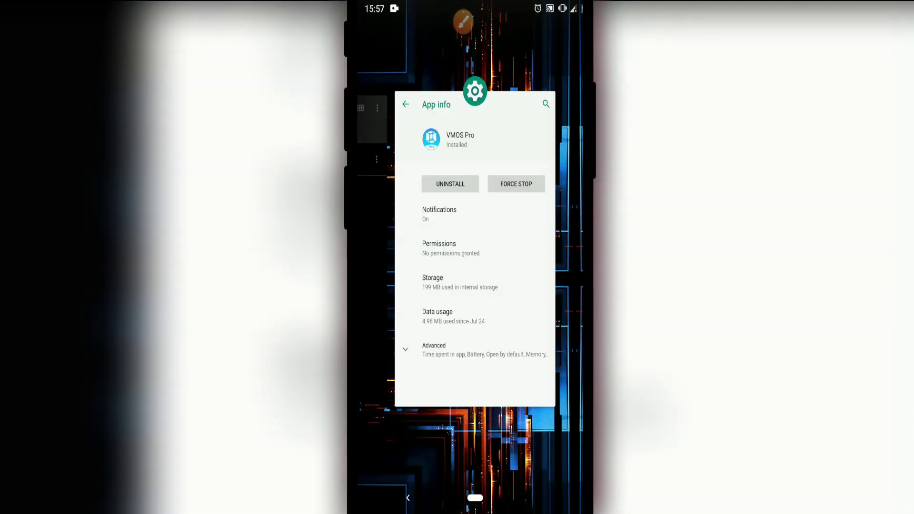
click(475, 497)
drag(475, 429, 475, 190)
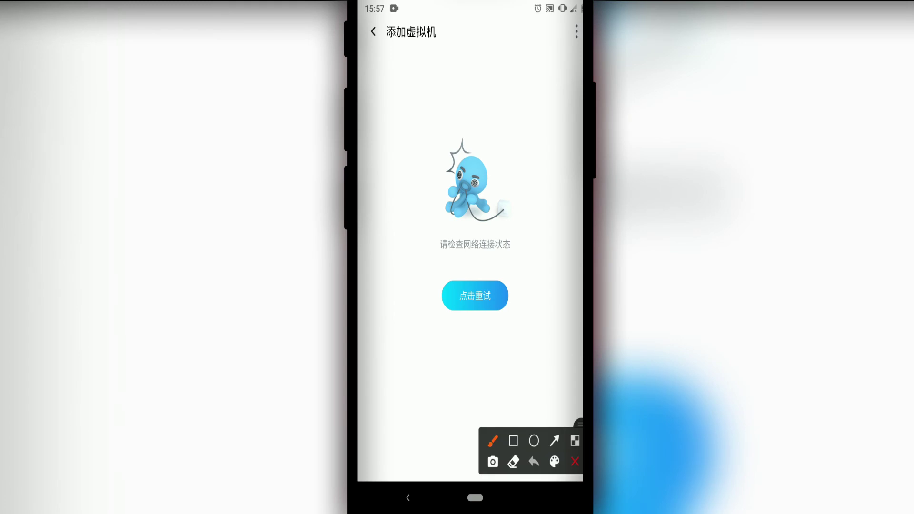
Choose 恢复虚拟机 from the three-dot menu and select the Google_Pixel12backup(1).zip backup.
click(554, 441)
drag(422, 356, 571, 45)
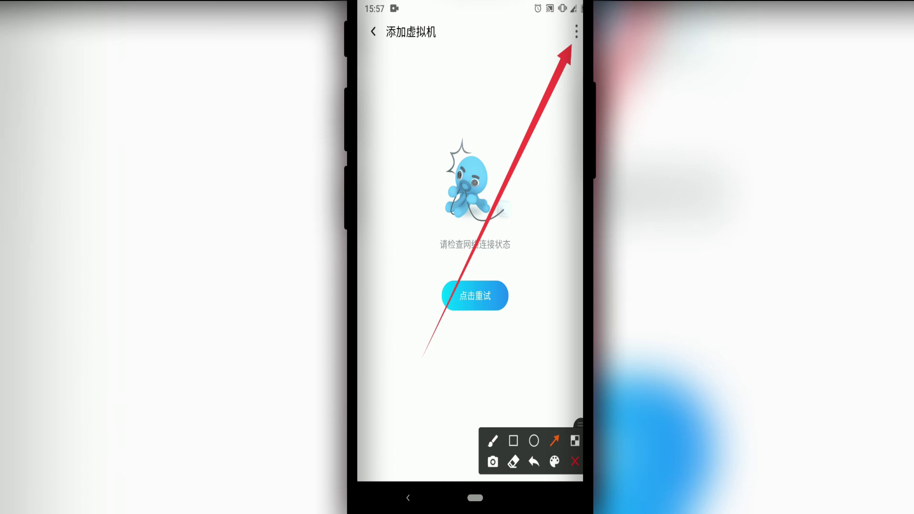
click(574, 462)
click(576, 31)
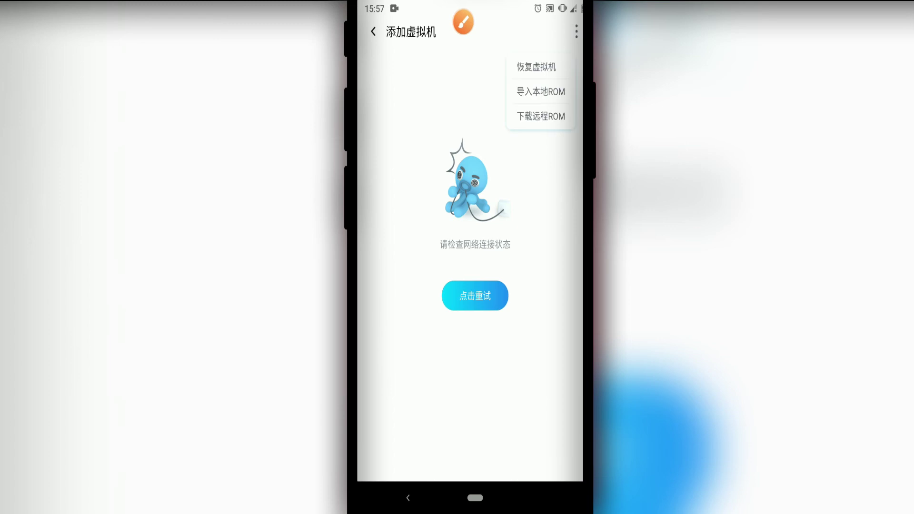
click(536, 66)
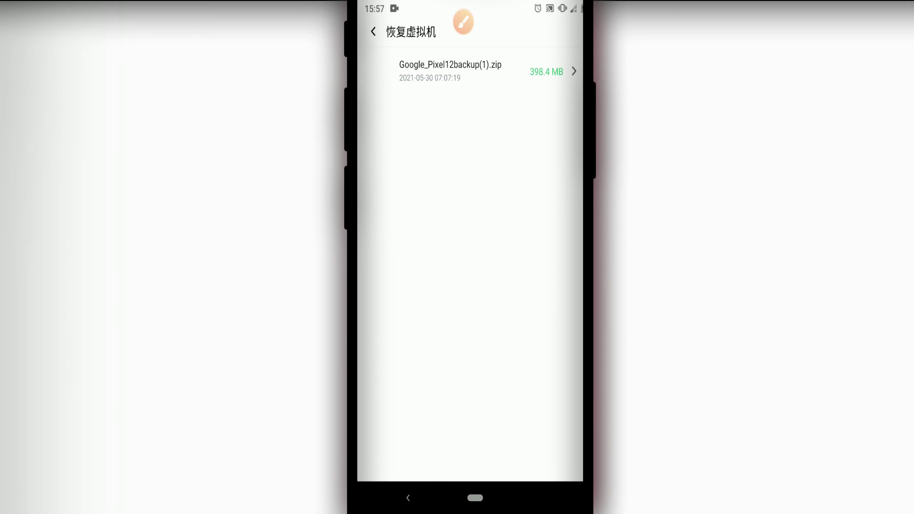
click(476, 71)
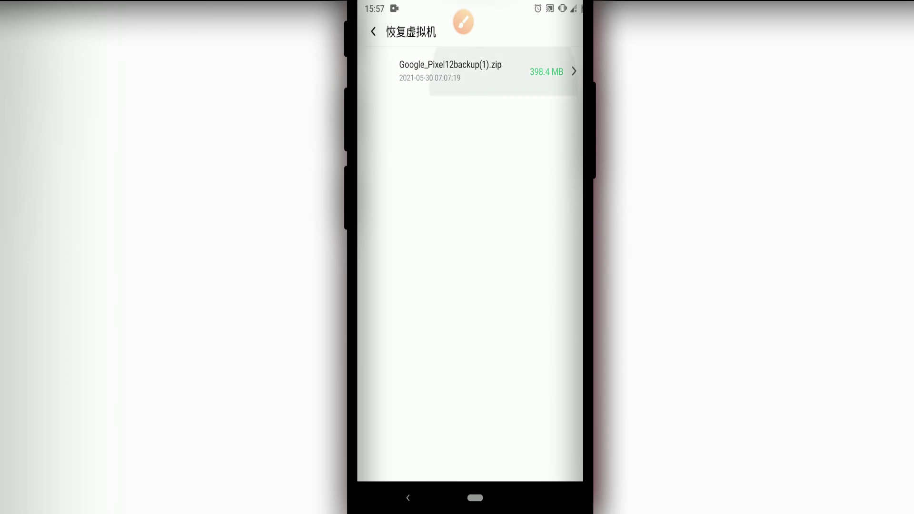
Confirm restoring the virtual machine from Google_Pixel12backup(1).zip and let it boot.
click(510, 302)
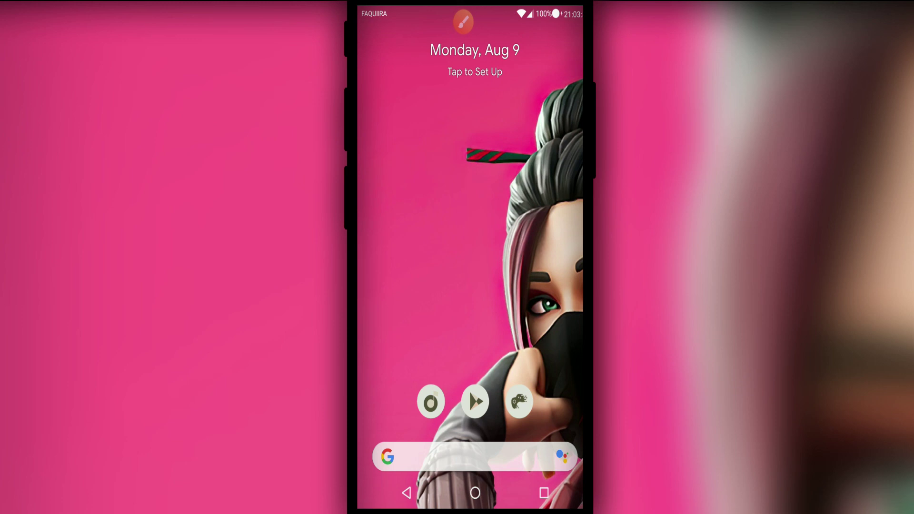
Launch Settings from the restored custom ROM's app drawer.
drag(475, 357, 475, 143)
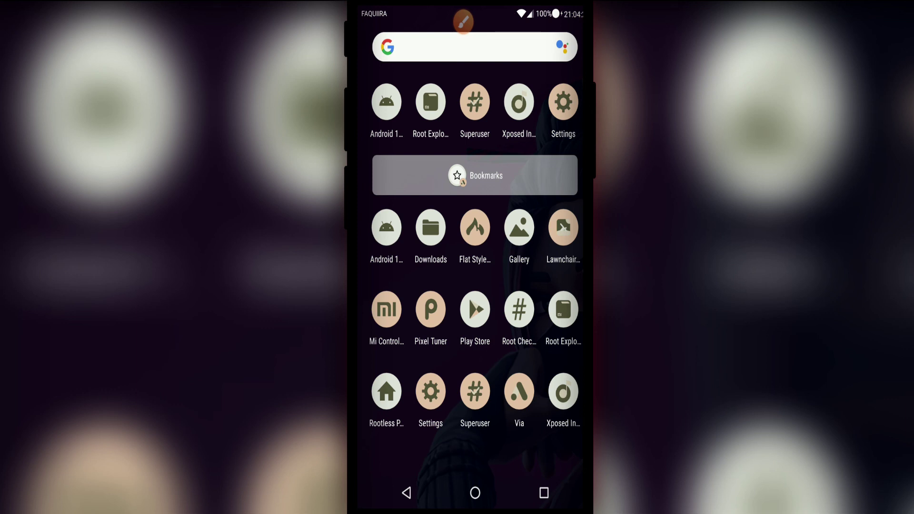
key(Escape)
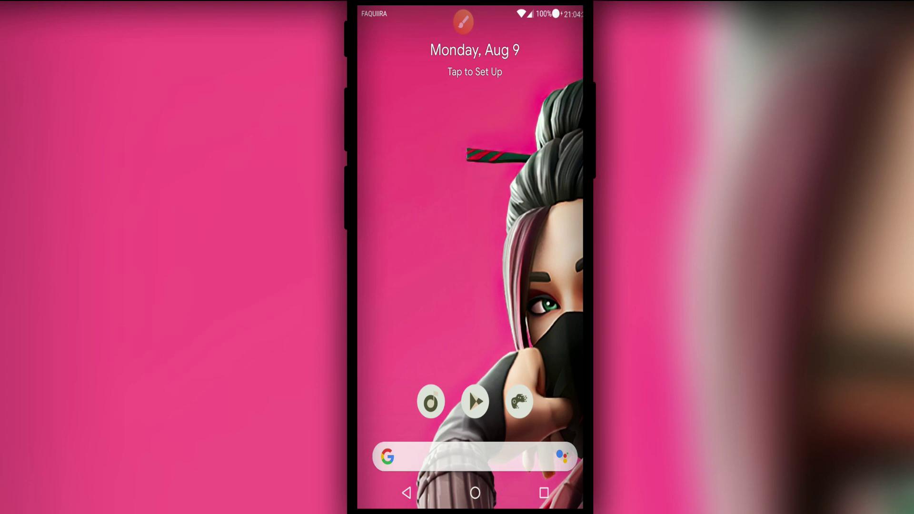
drag(475, 429, 475, 142)
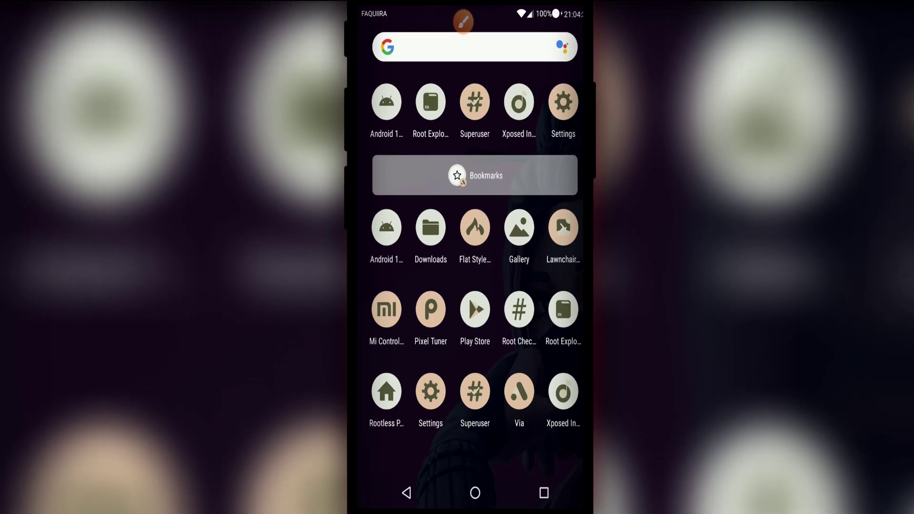
click(563, 102)
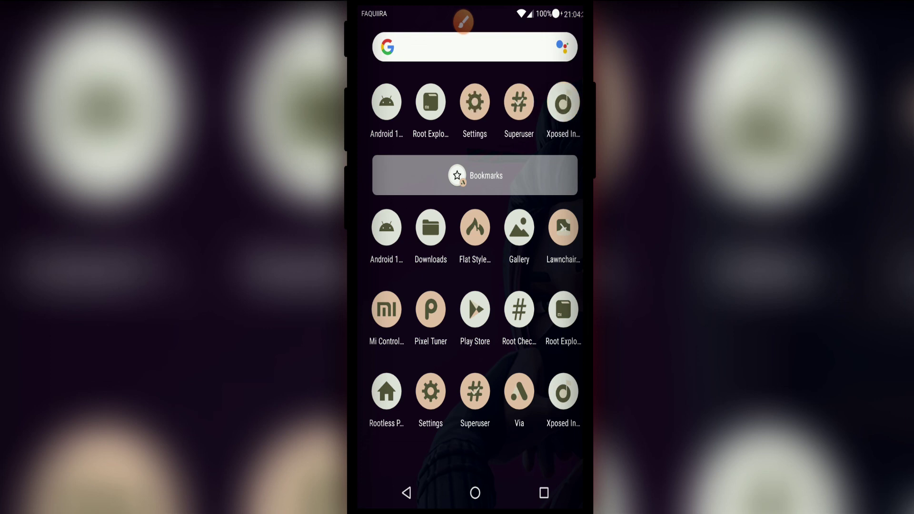
click(474, 102)
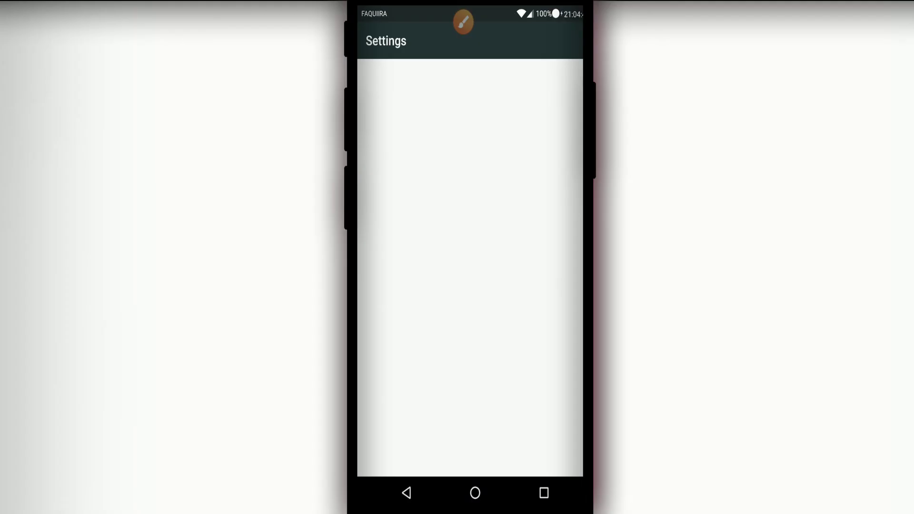